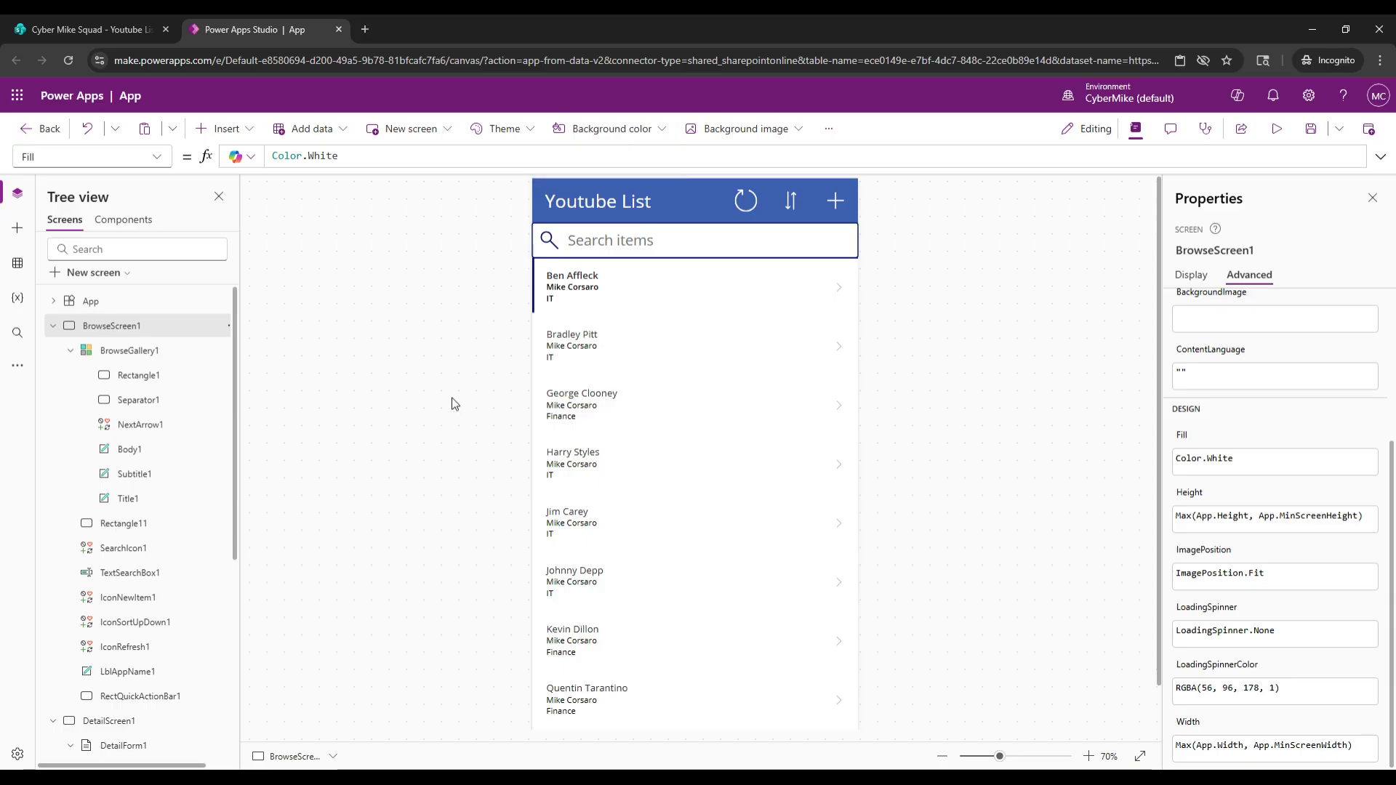
- Apply the Steel theme to the app
click(530, 137)
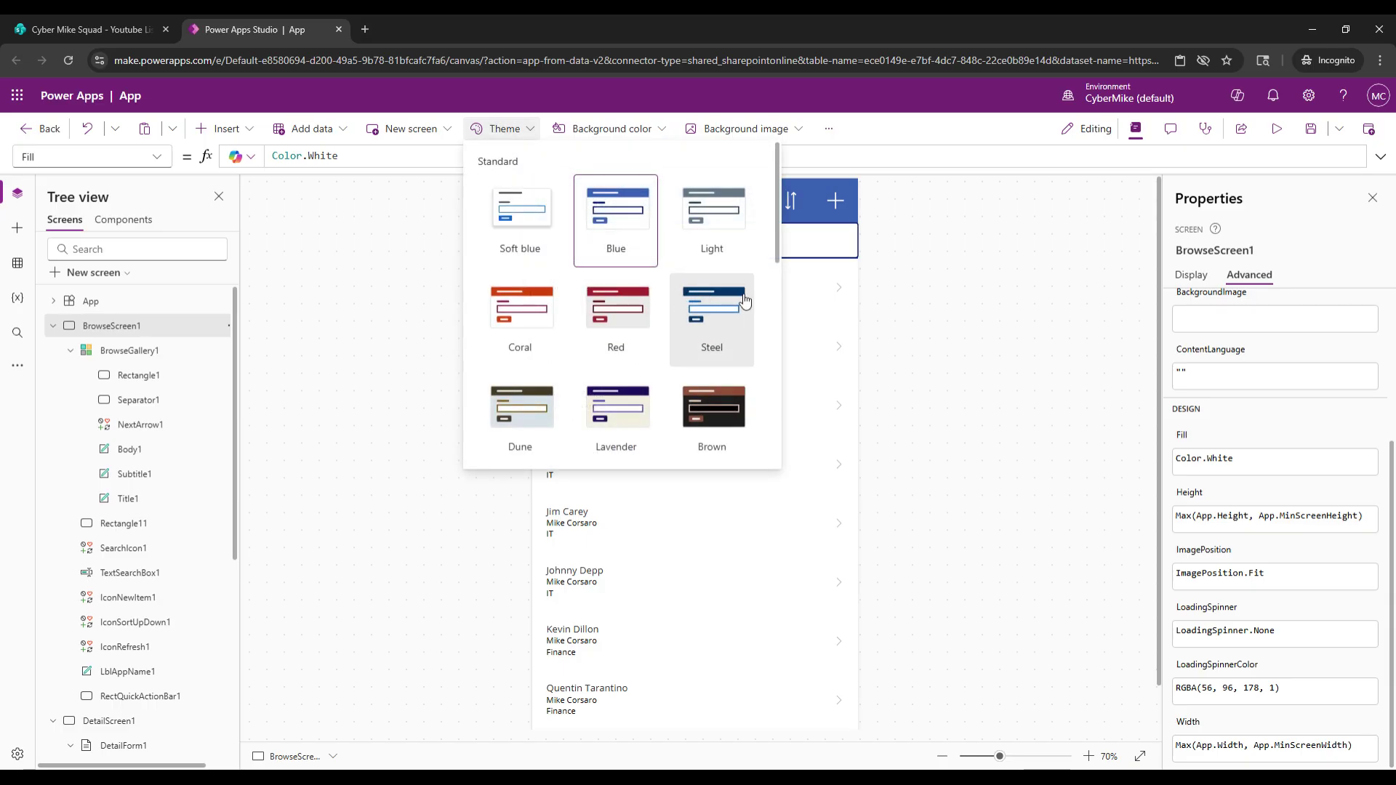
scroll(742, 298, down, 1)
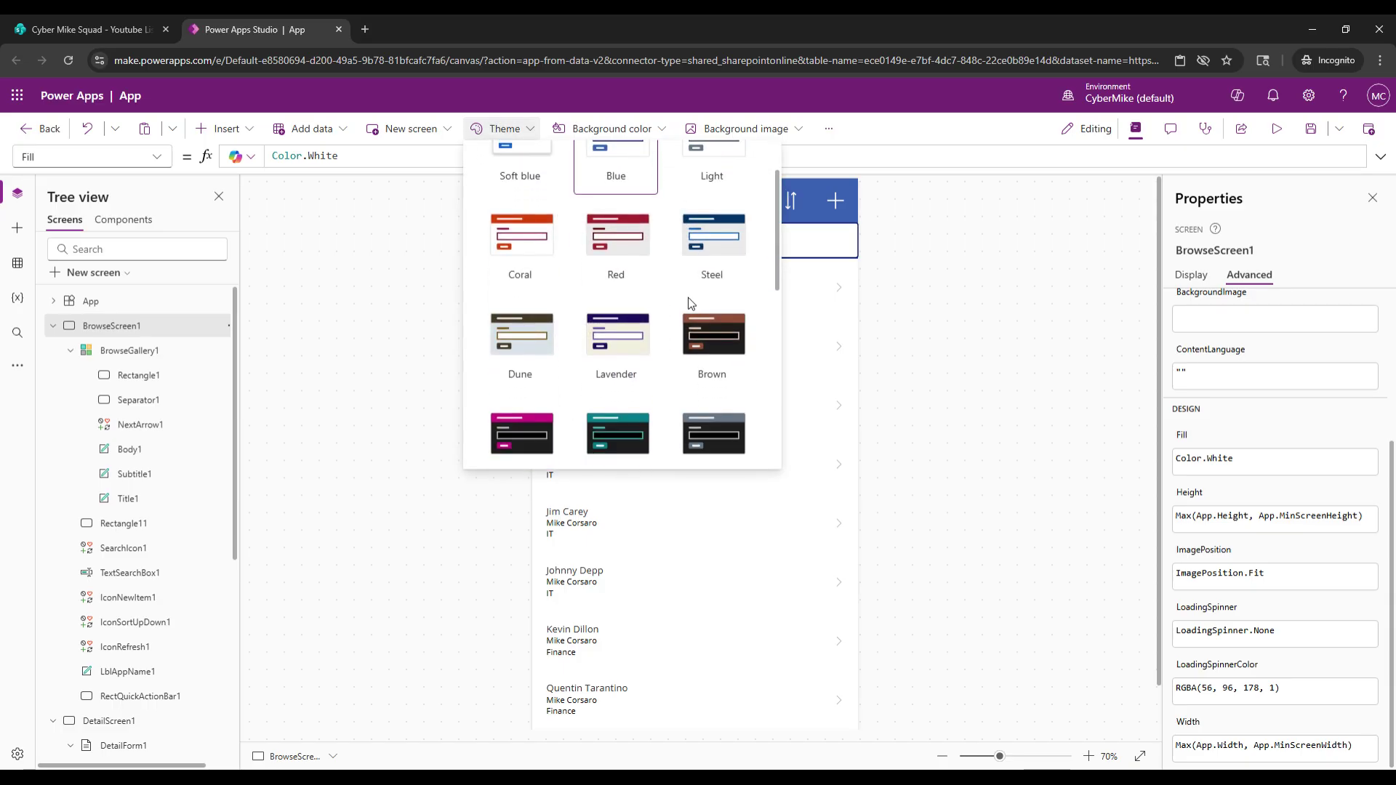
click(718, 251)
click(370, 310)
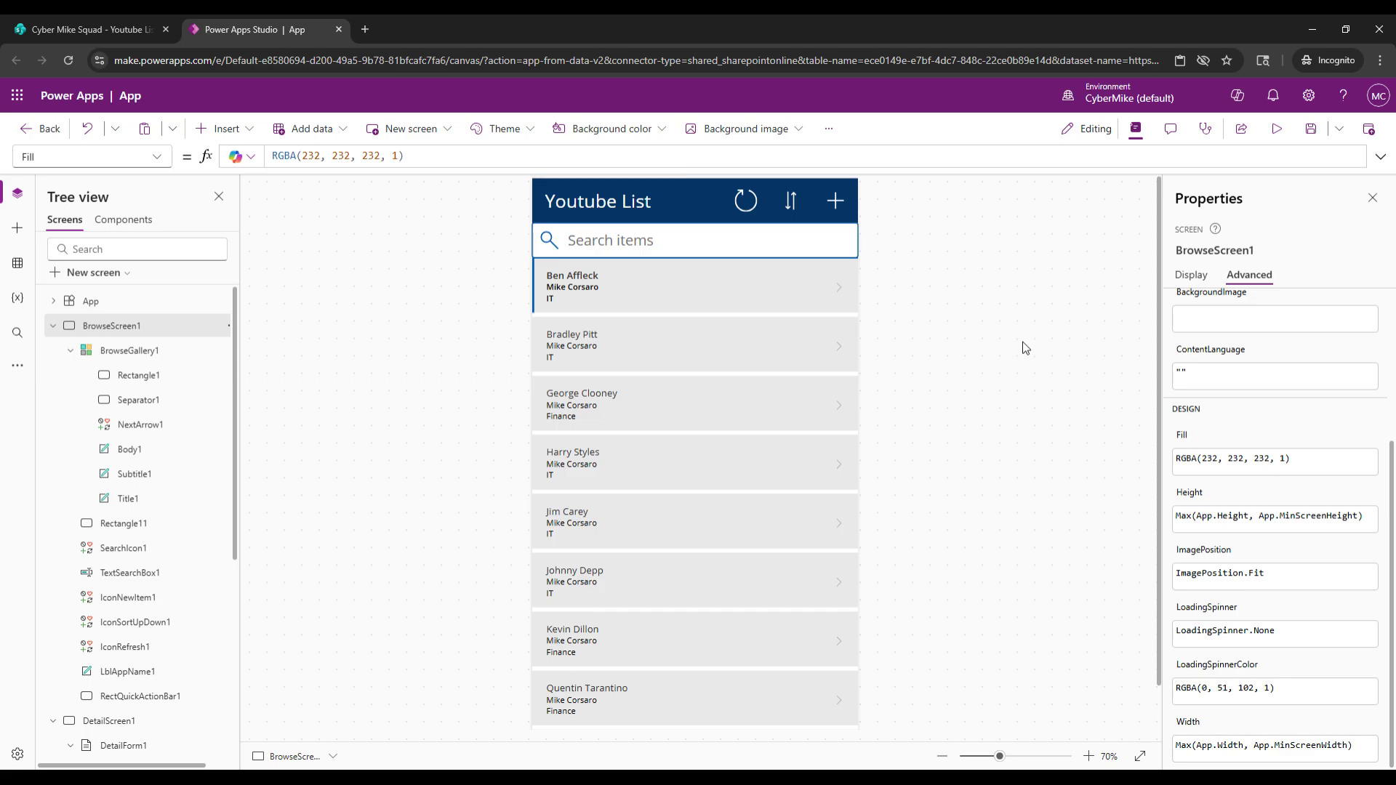
- Inspect the field assignments of BrowseGallery1 for its body, subtitle and title, and close the properties pane
click(741, 303)
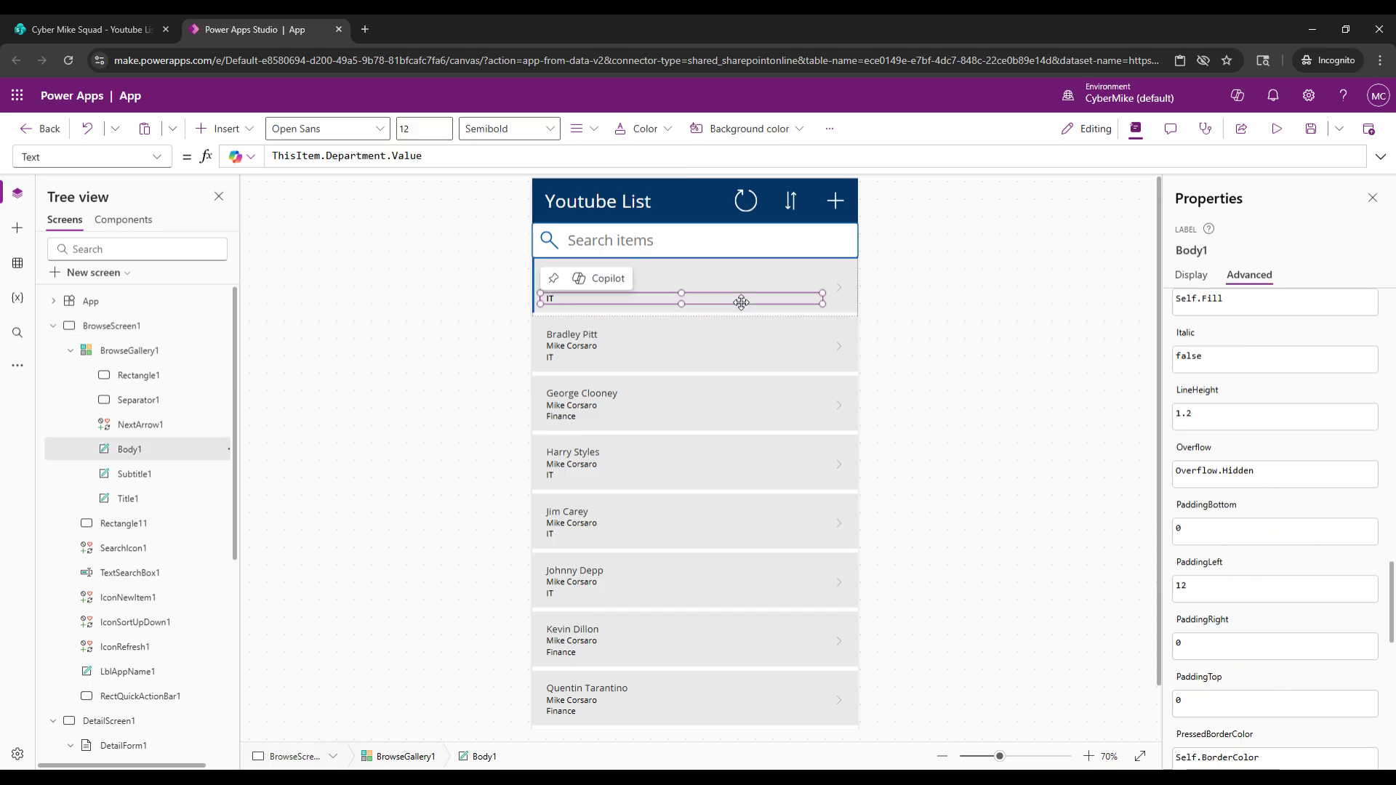
click(836, 311)
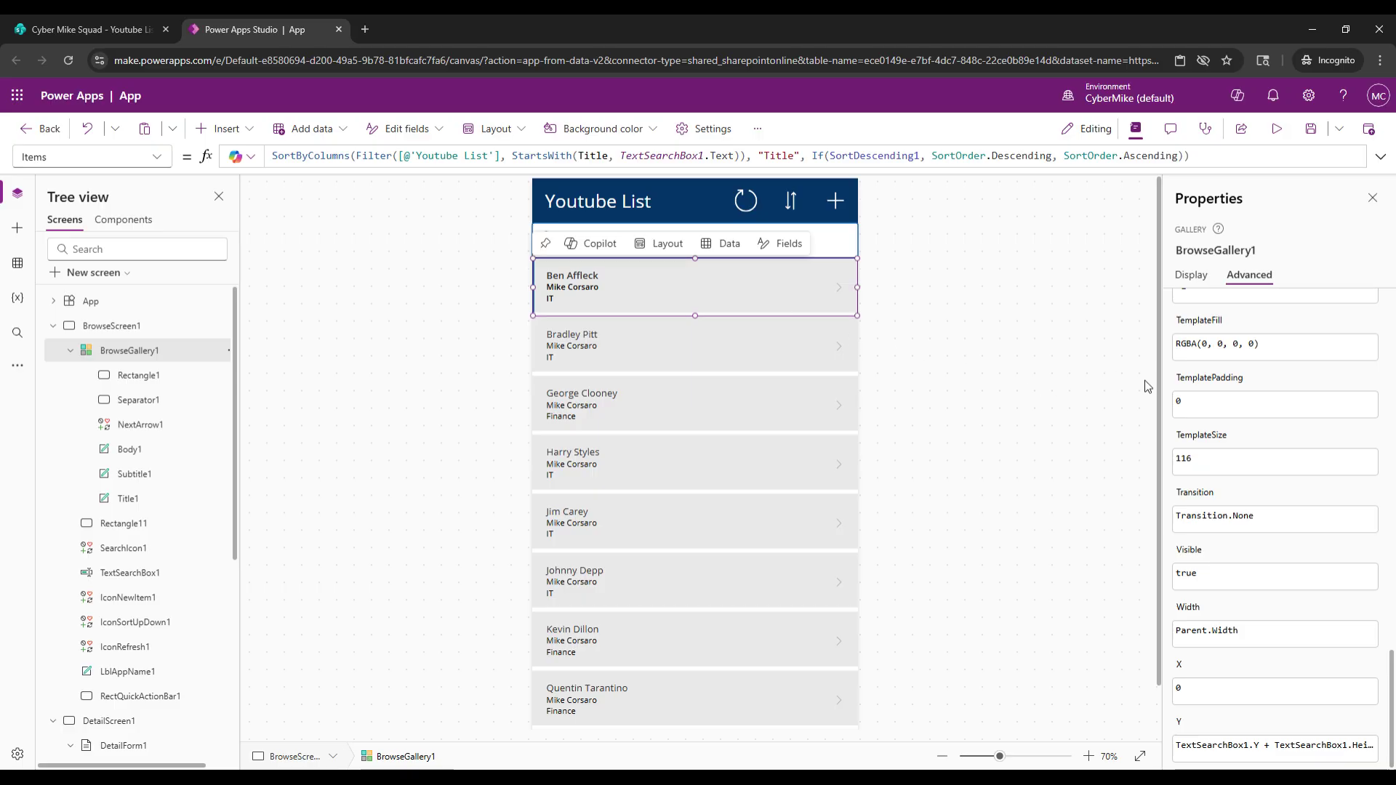
click(1193, 274)
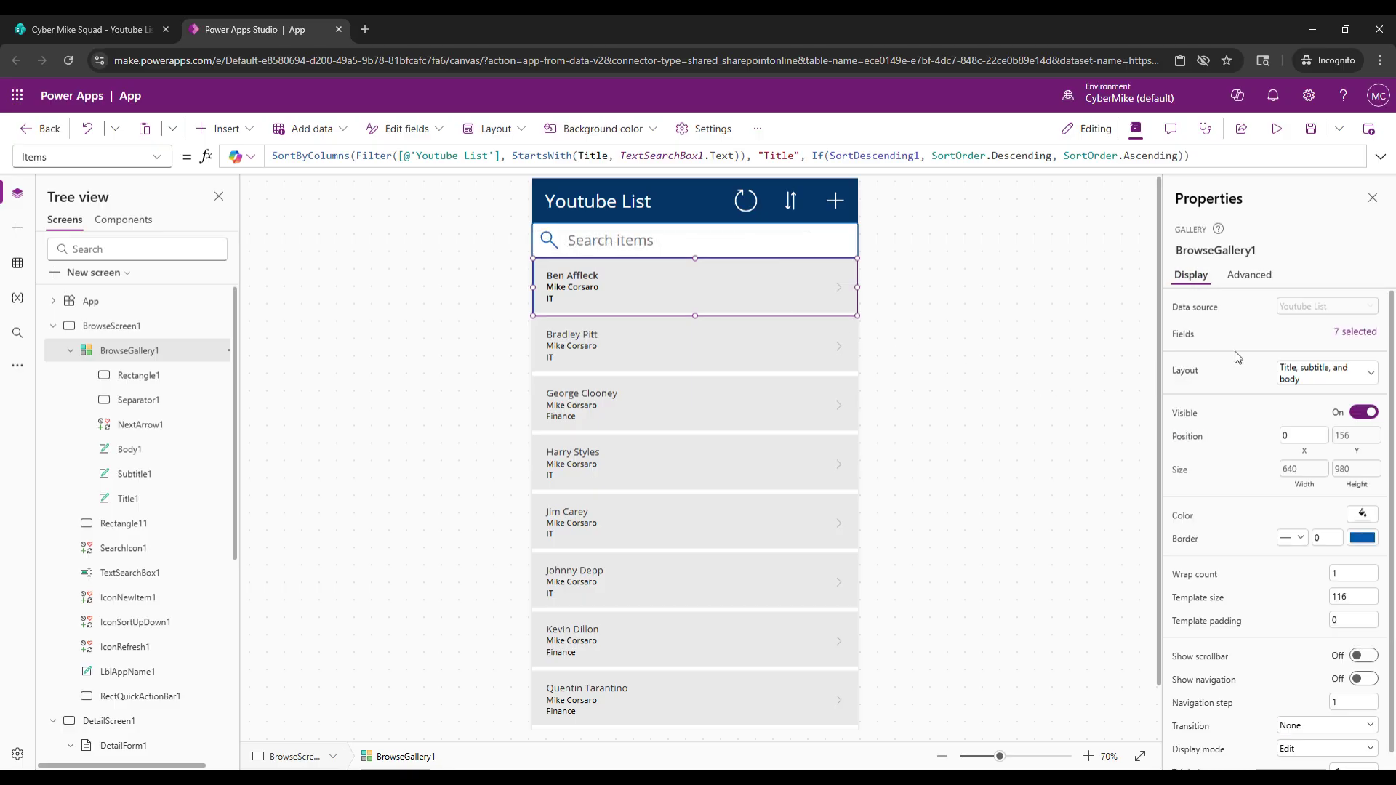
click(1357, 334)
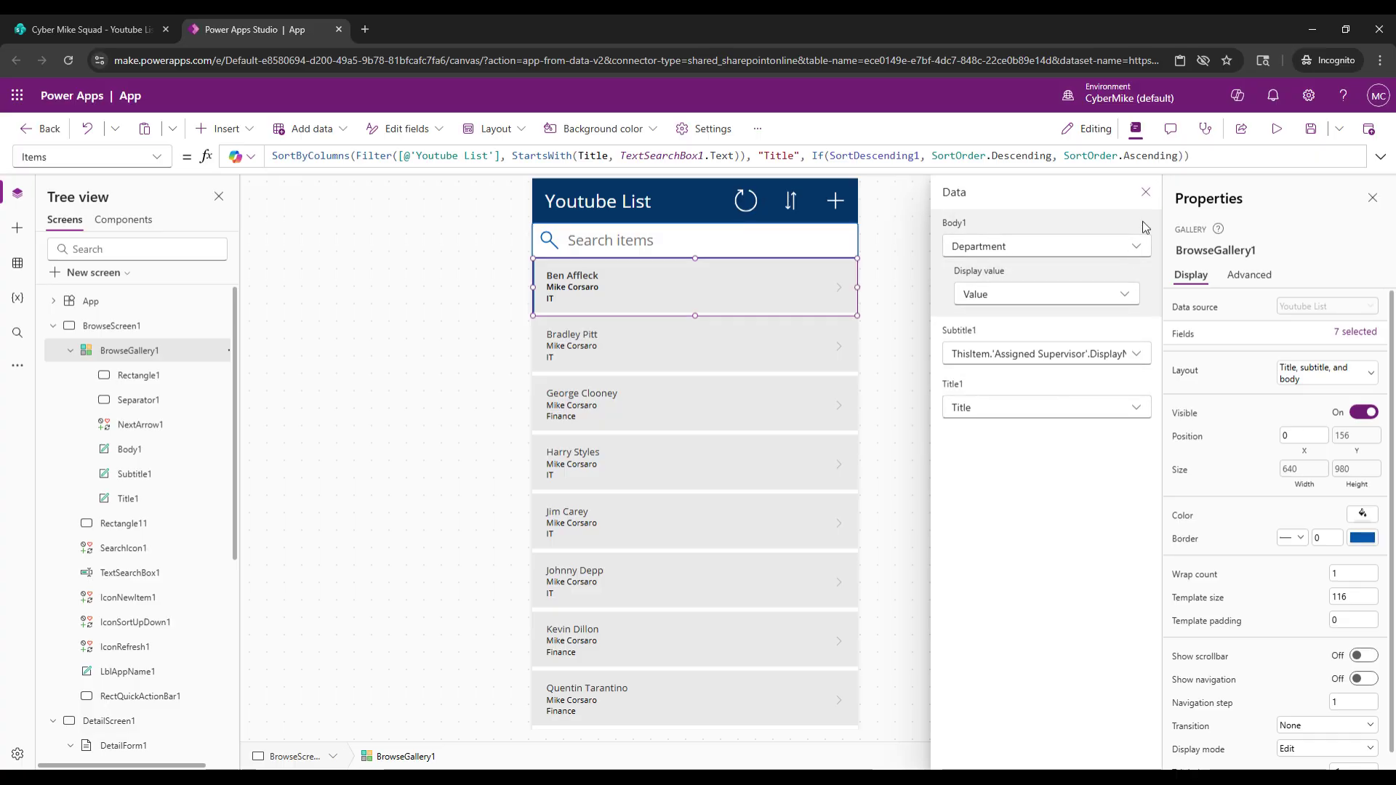
click(1146, 192)
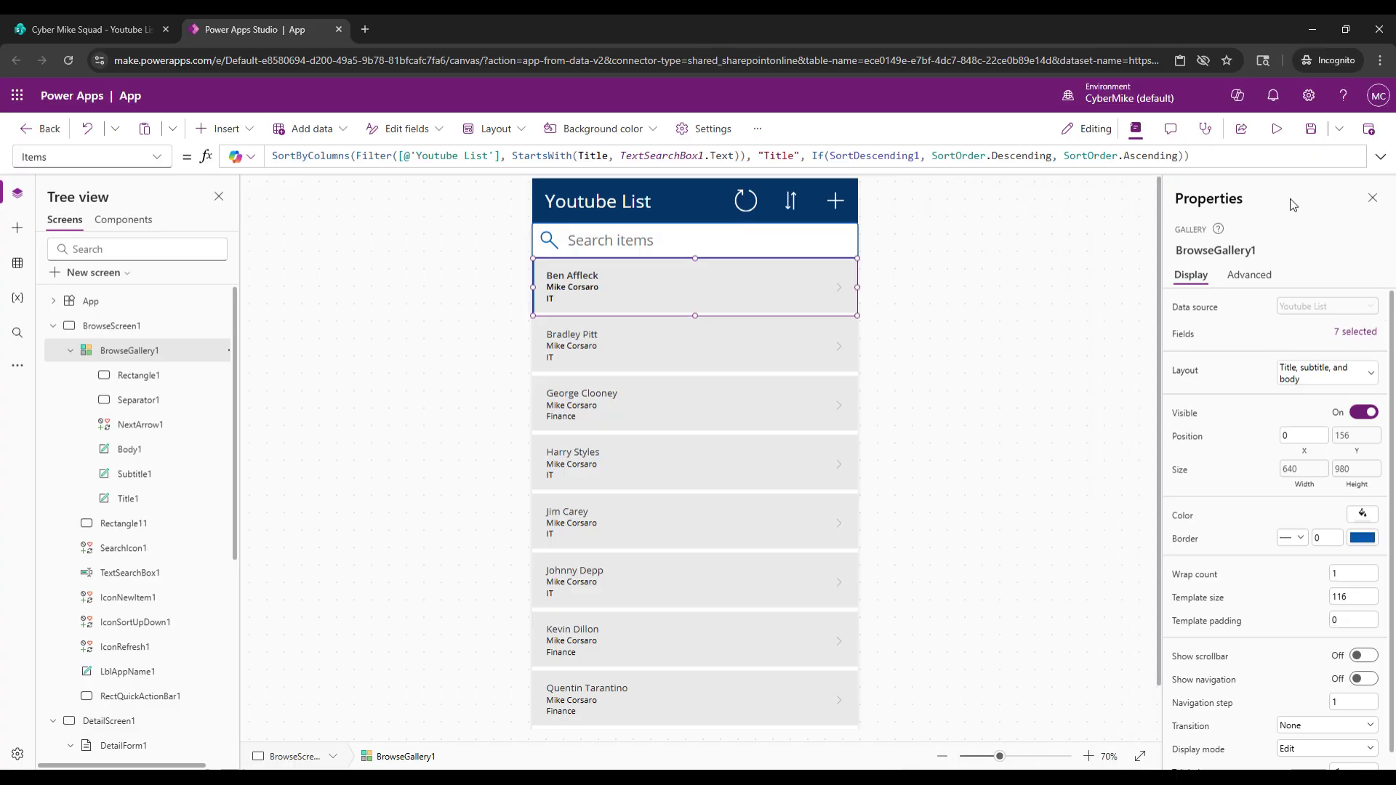
click(1376, 202)
click(511, 422)
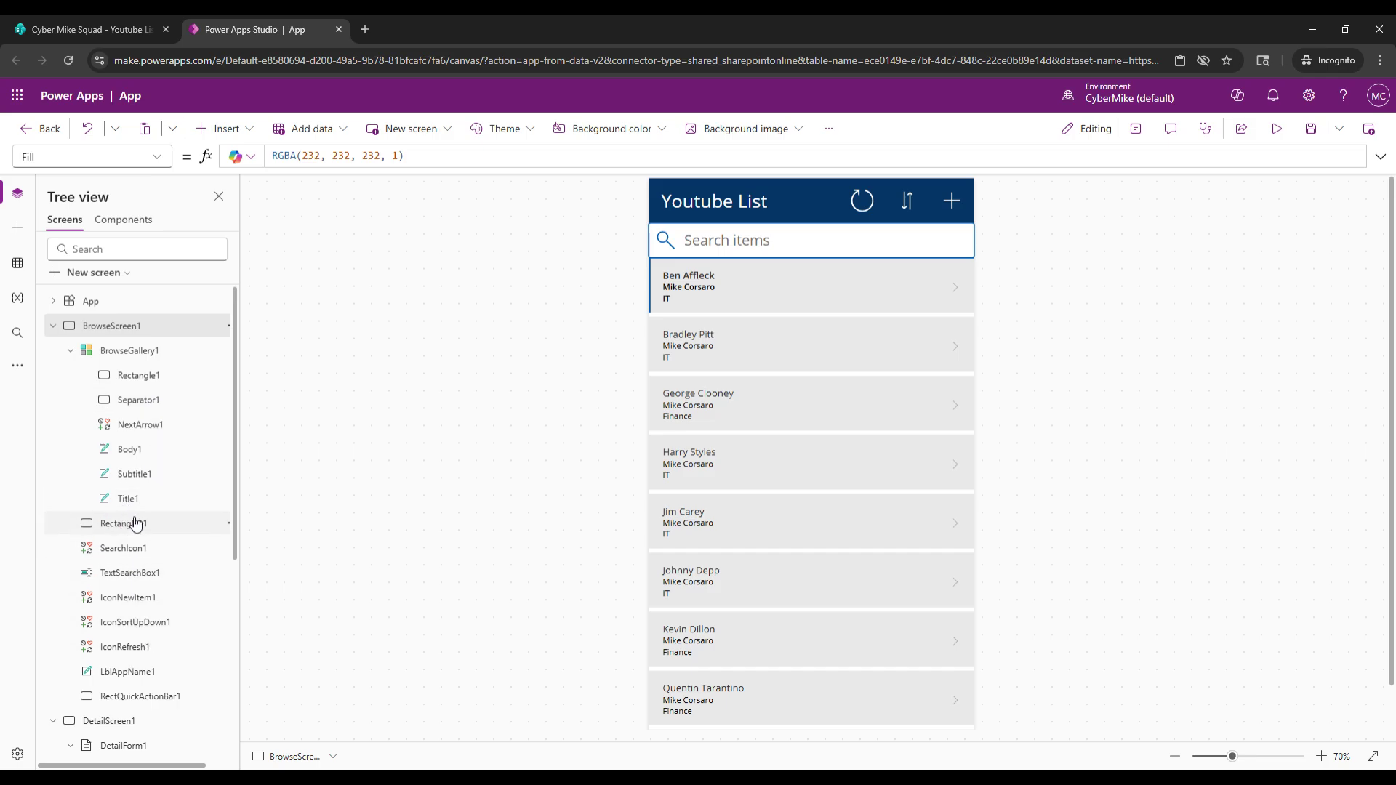
- Open DetailScreen1 from the screen tree and examine its Department and Title cards
scroll(144, 513, down, 1)
scroll(145, 512, down, 2)
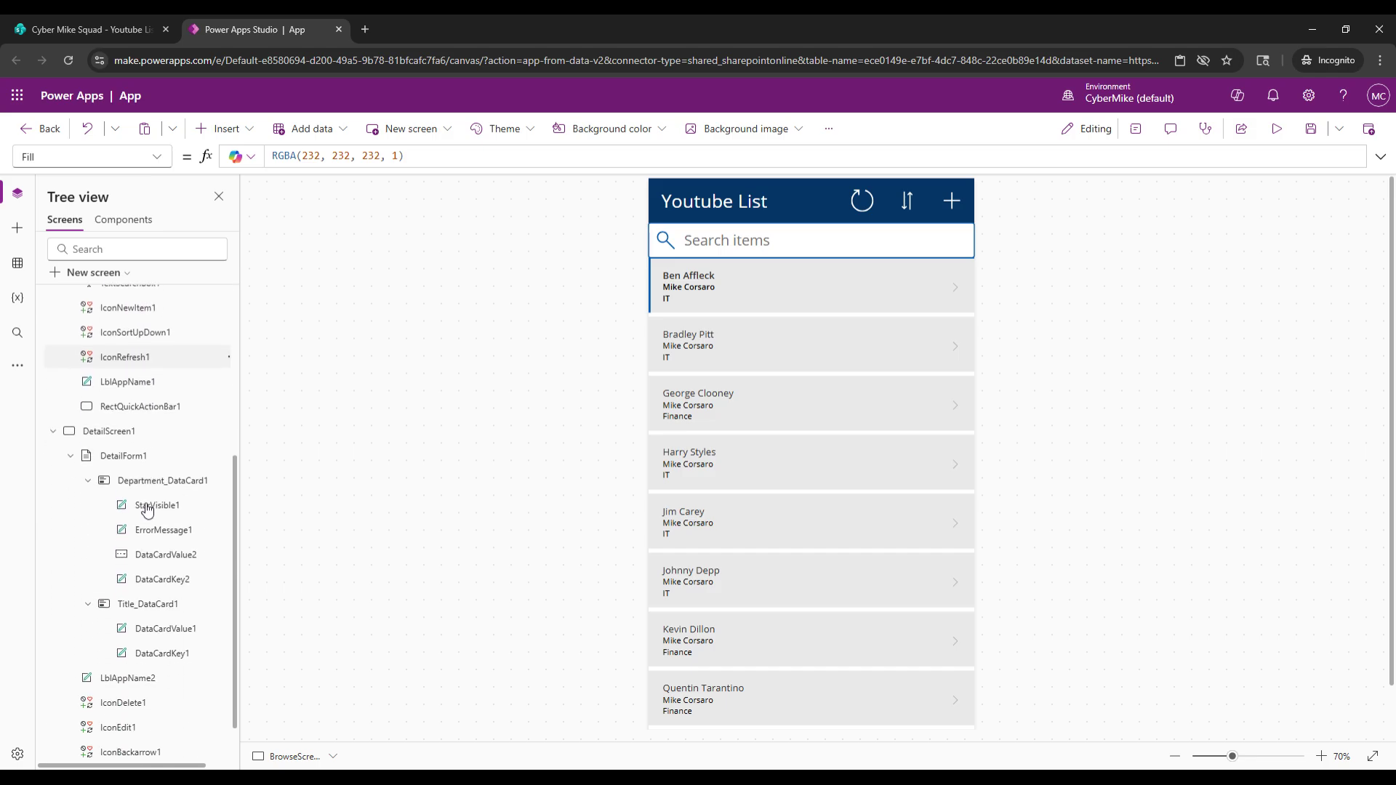
scroll(146, 505, up, 4)
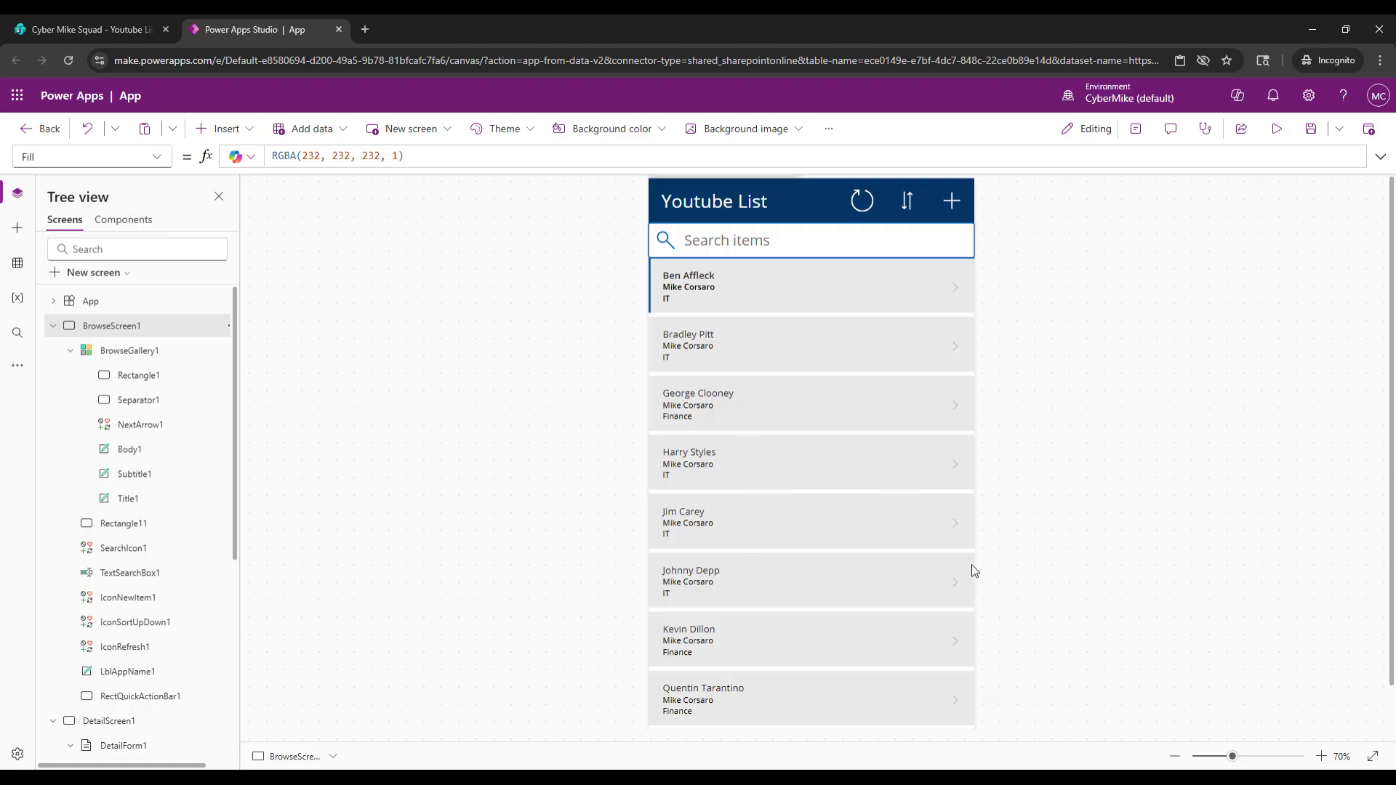
scroll(168, 488, down, 5)
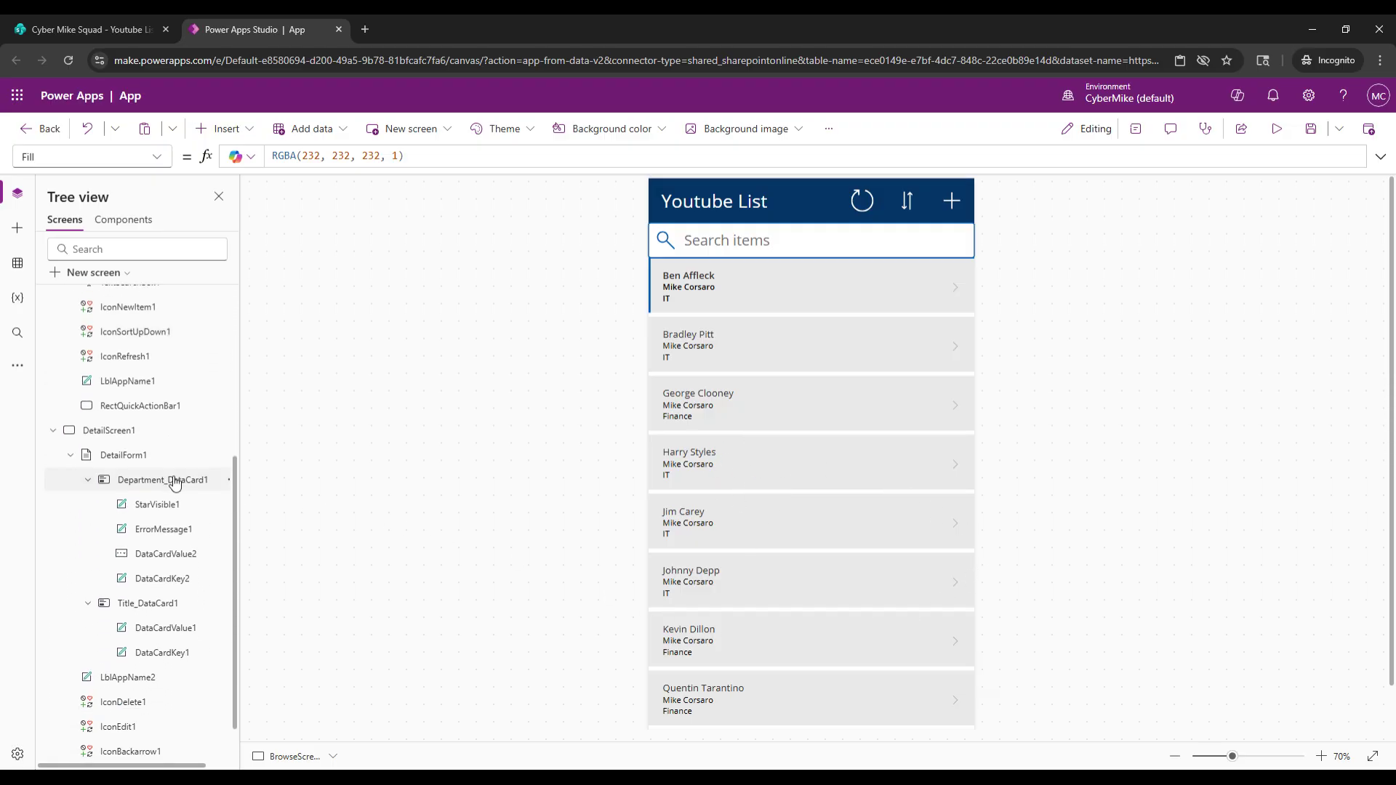
click(135, 436)
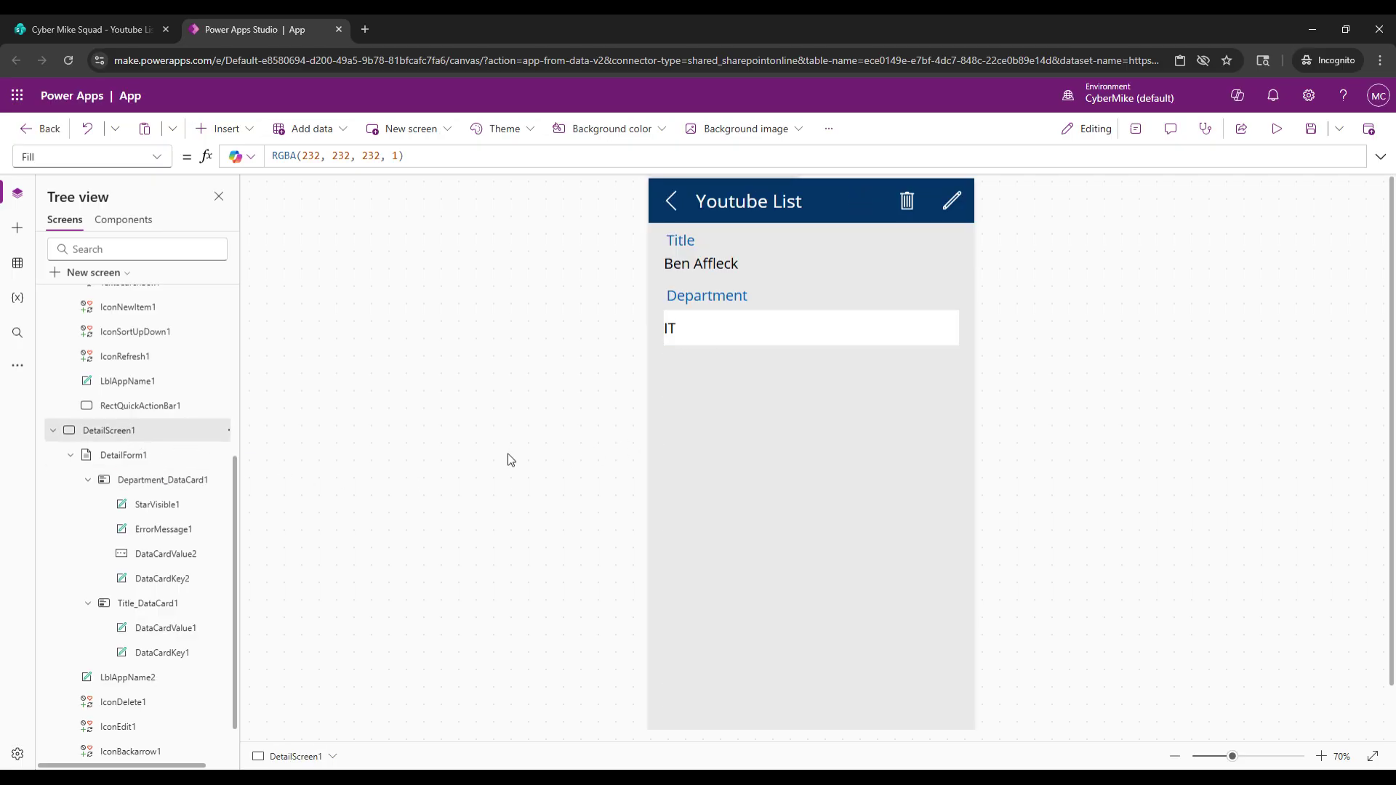
click(743, 336)
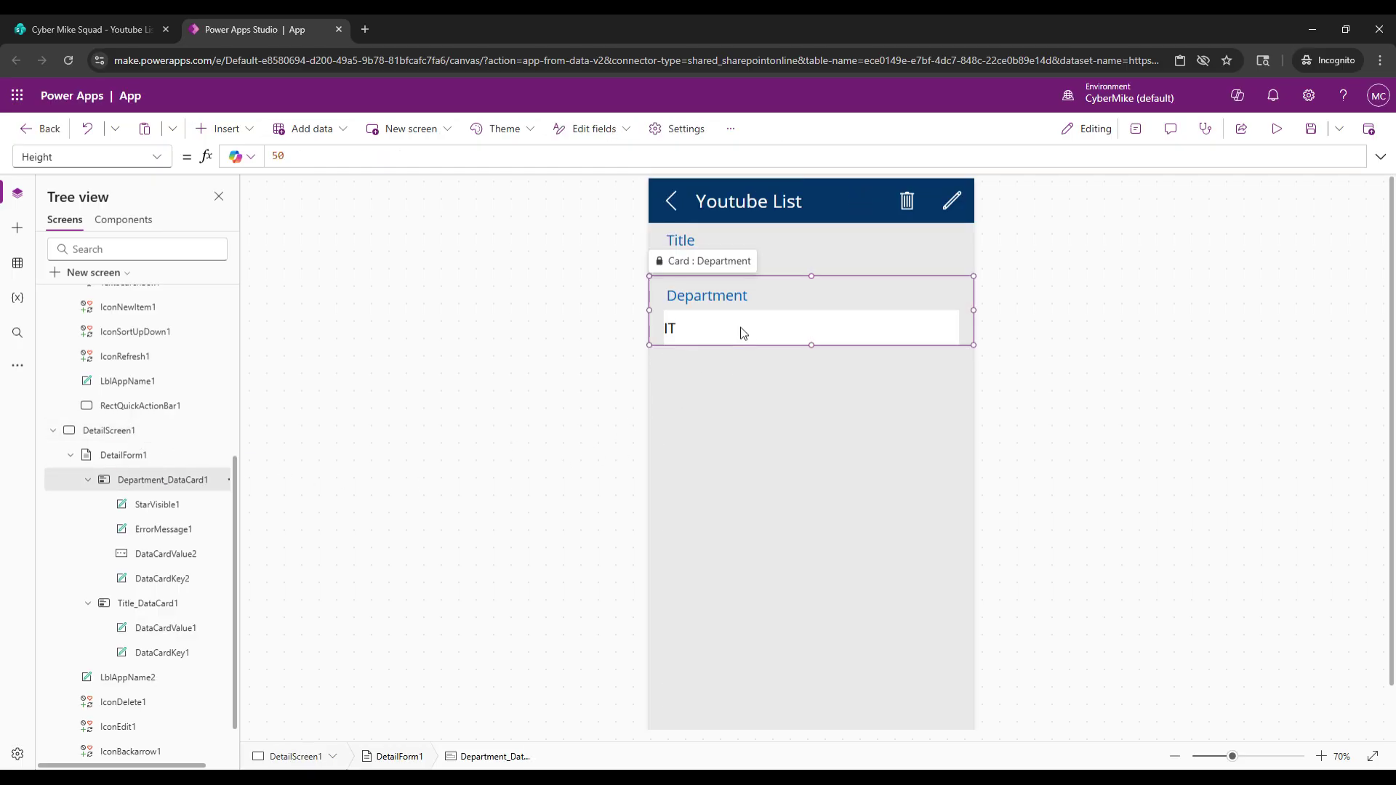
click(633, 375)
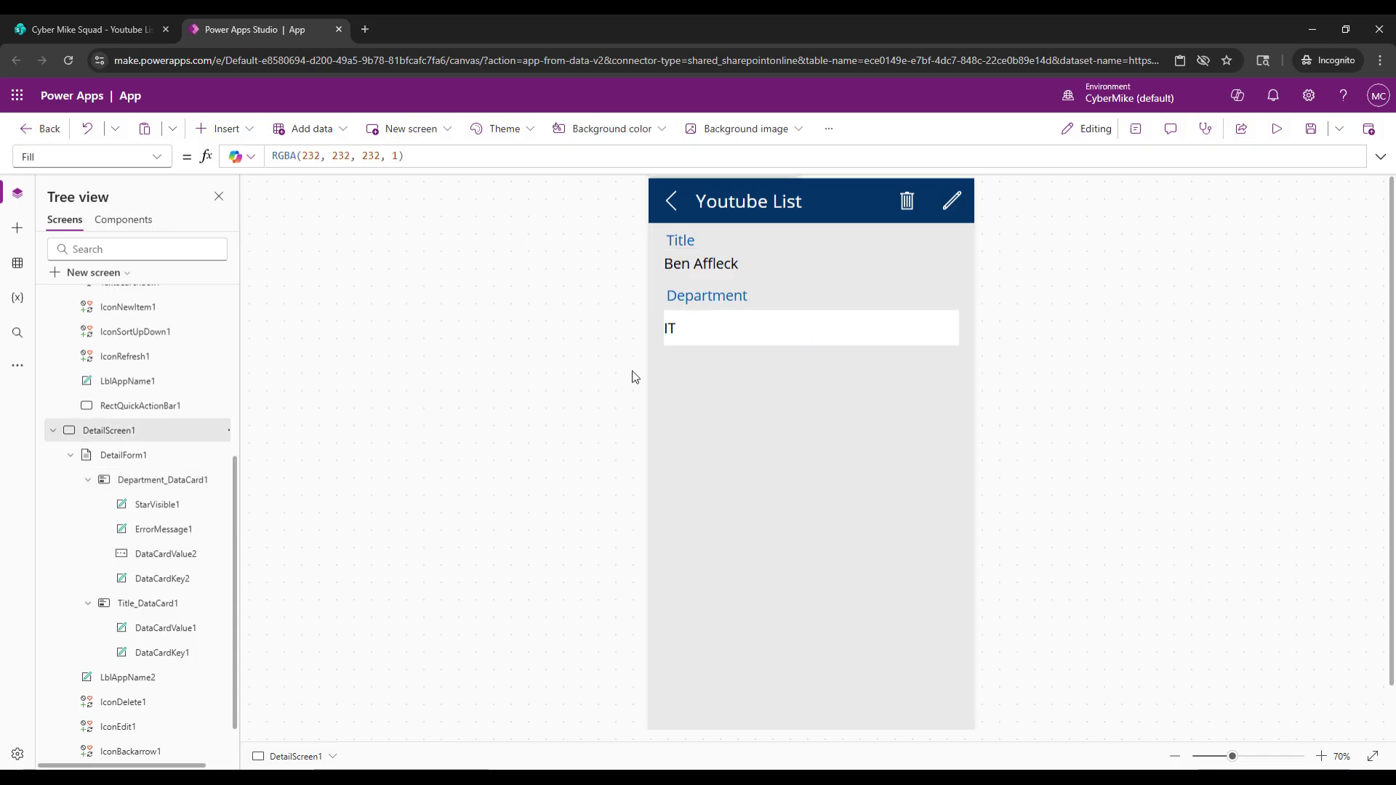
click(726, 334)
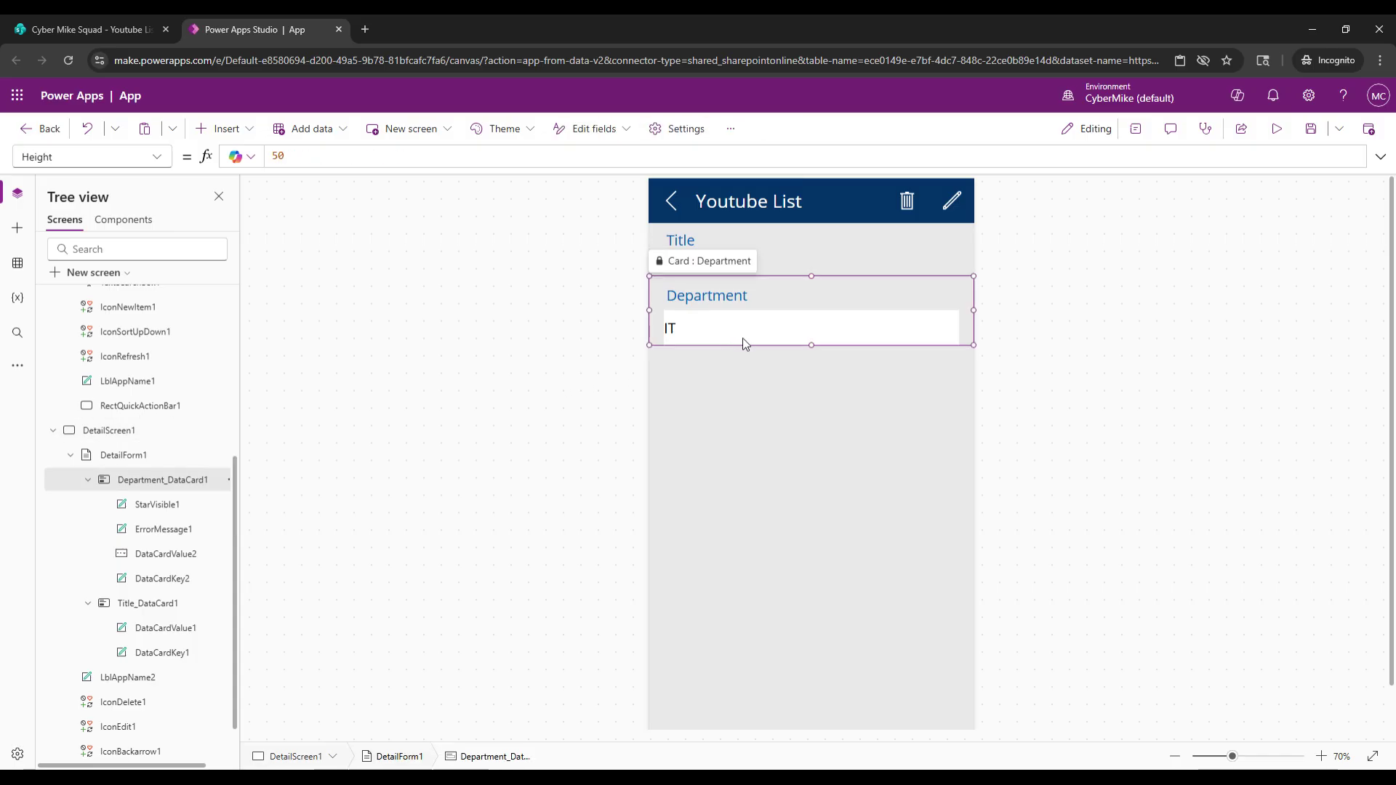
click(743, 339)
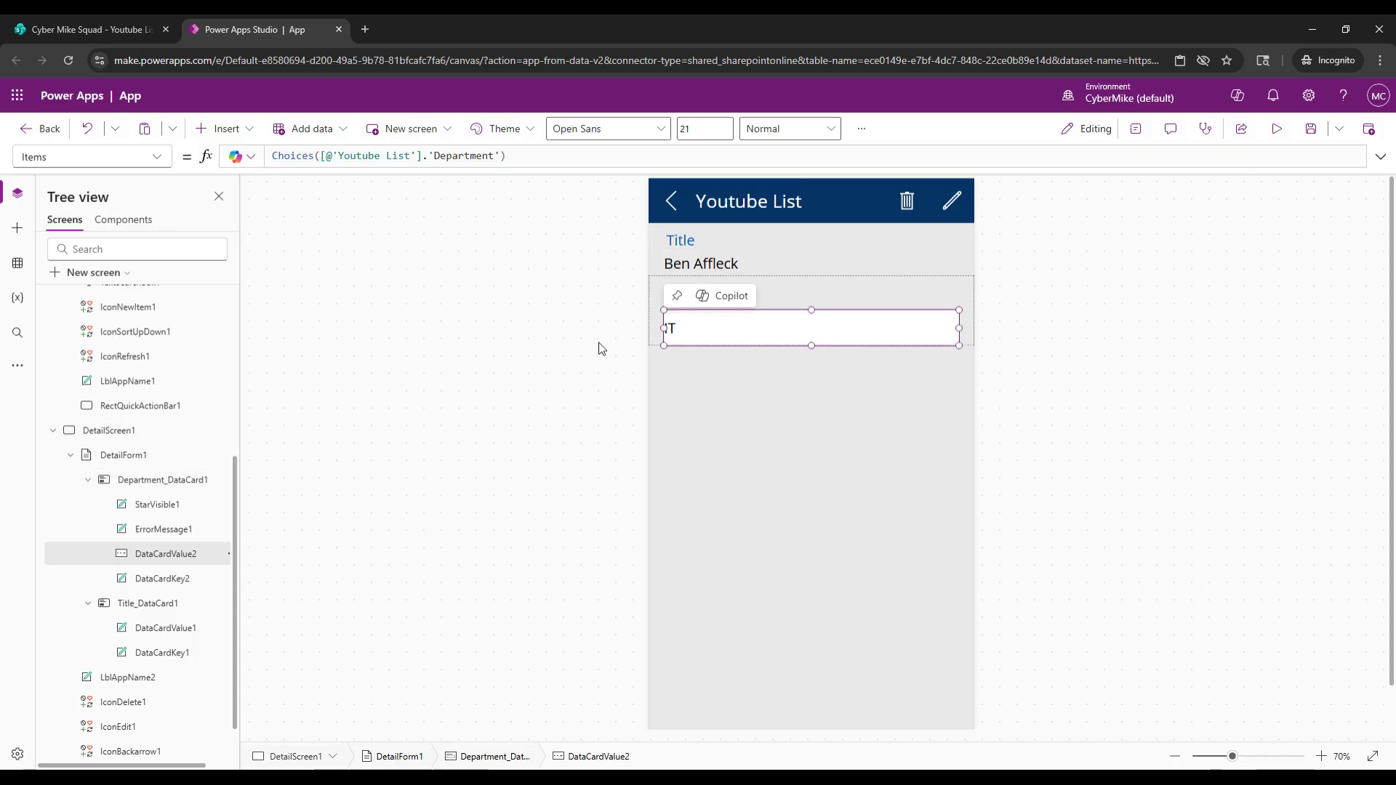
click(627, 361)
click(748, 303)
click(803, 260)
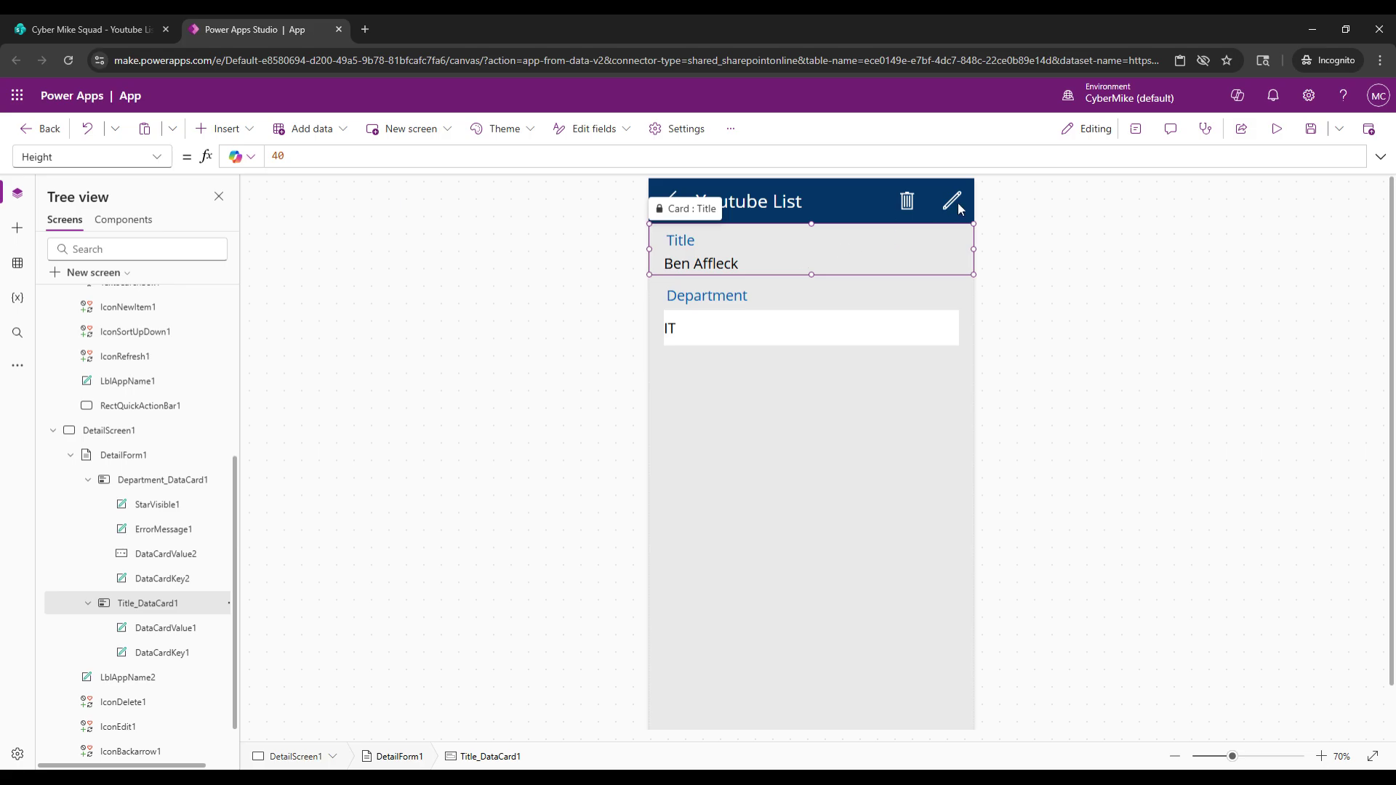
click(1121, 293)
- Open EditScreen1 and look over its form fields down to the attachments area
scroll(153, 655, down, 1)
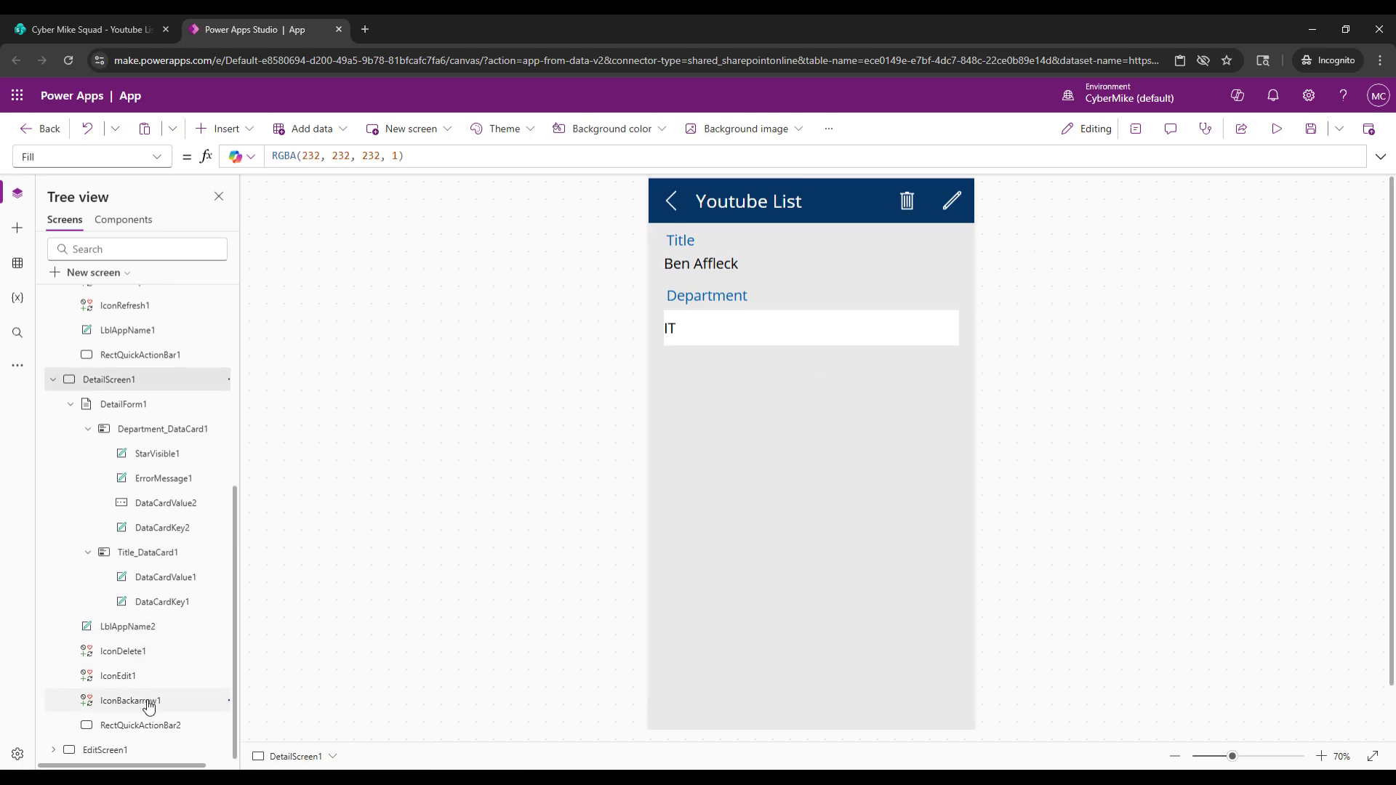
click(135, 750)
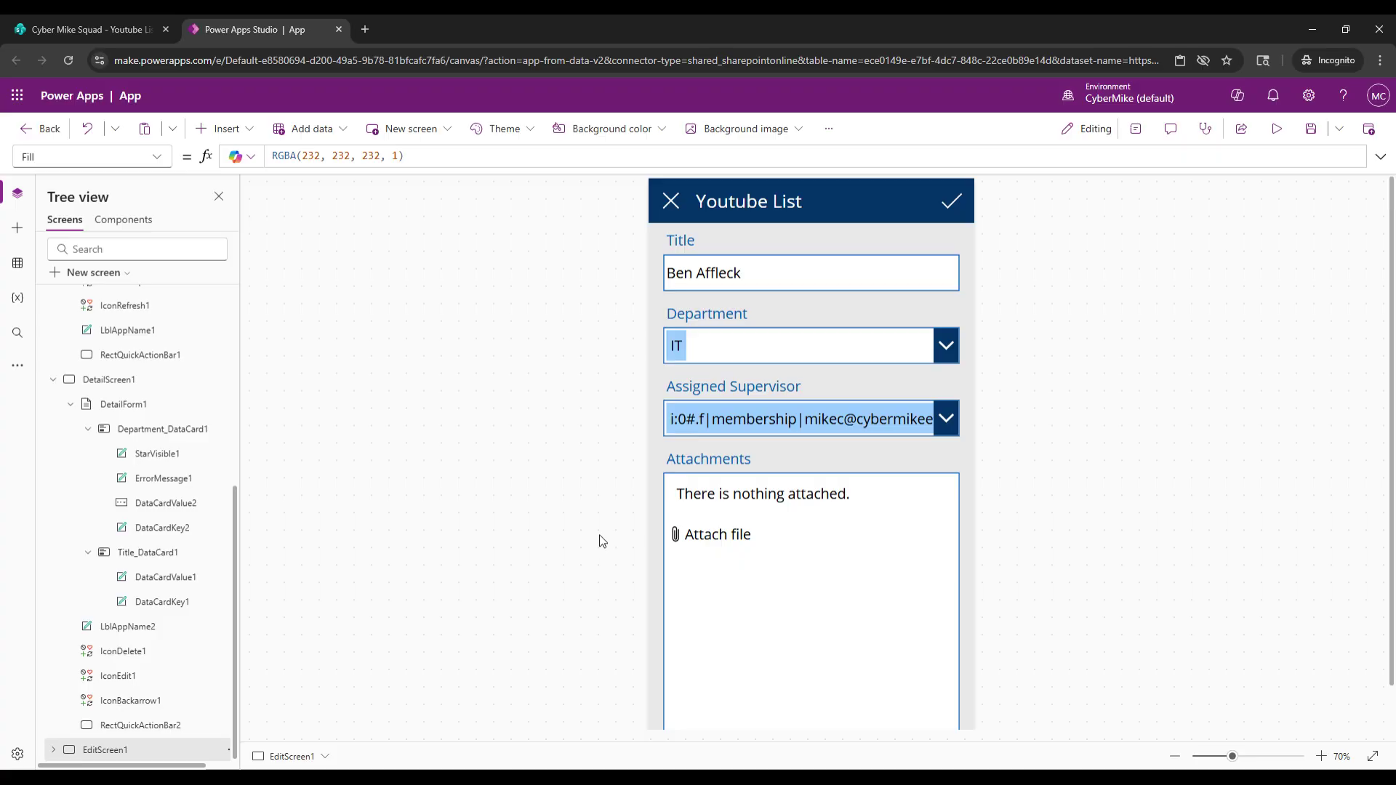
scroll(600, 535, down, 1)
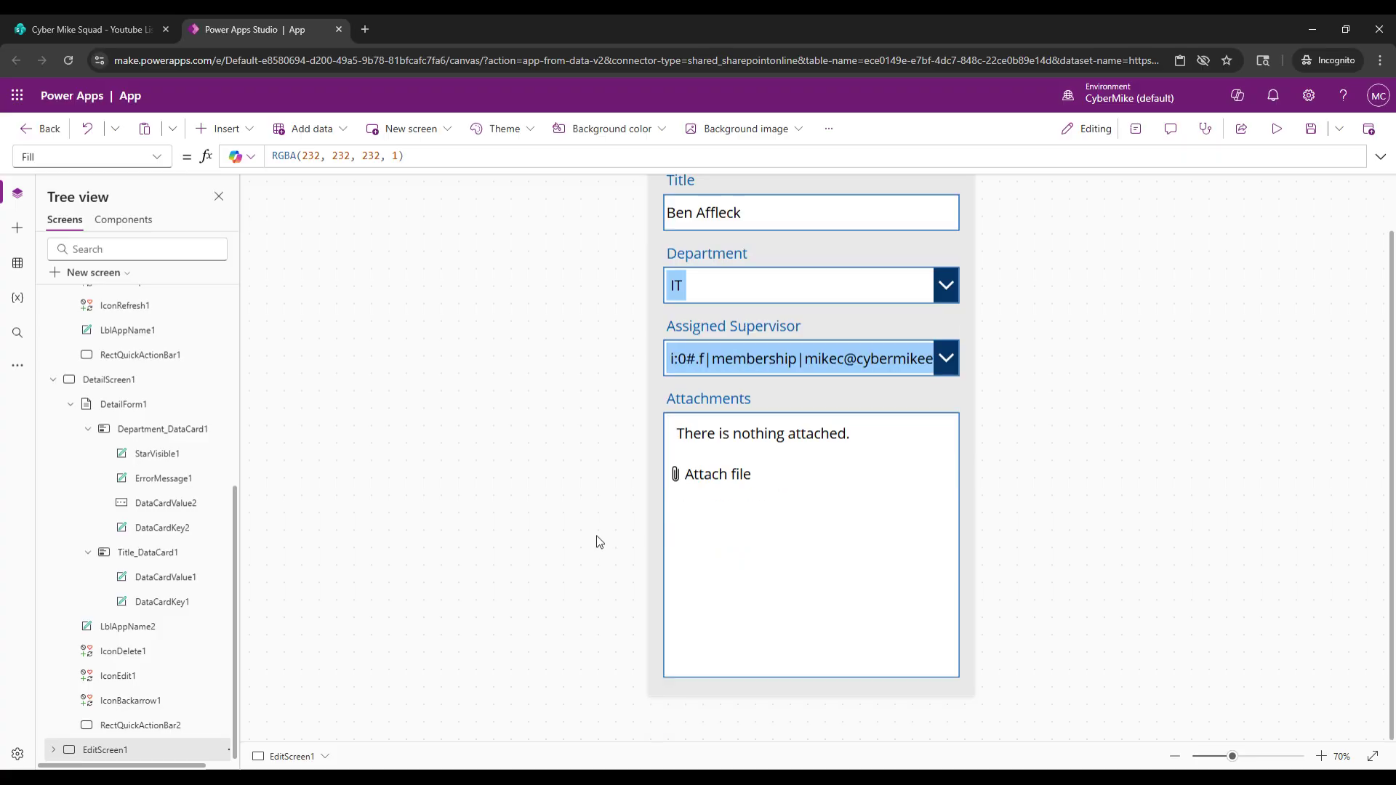
scroll(598, 543, up, 1)
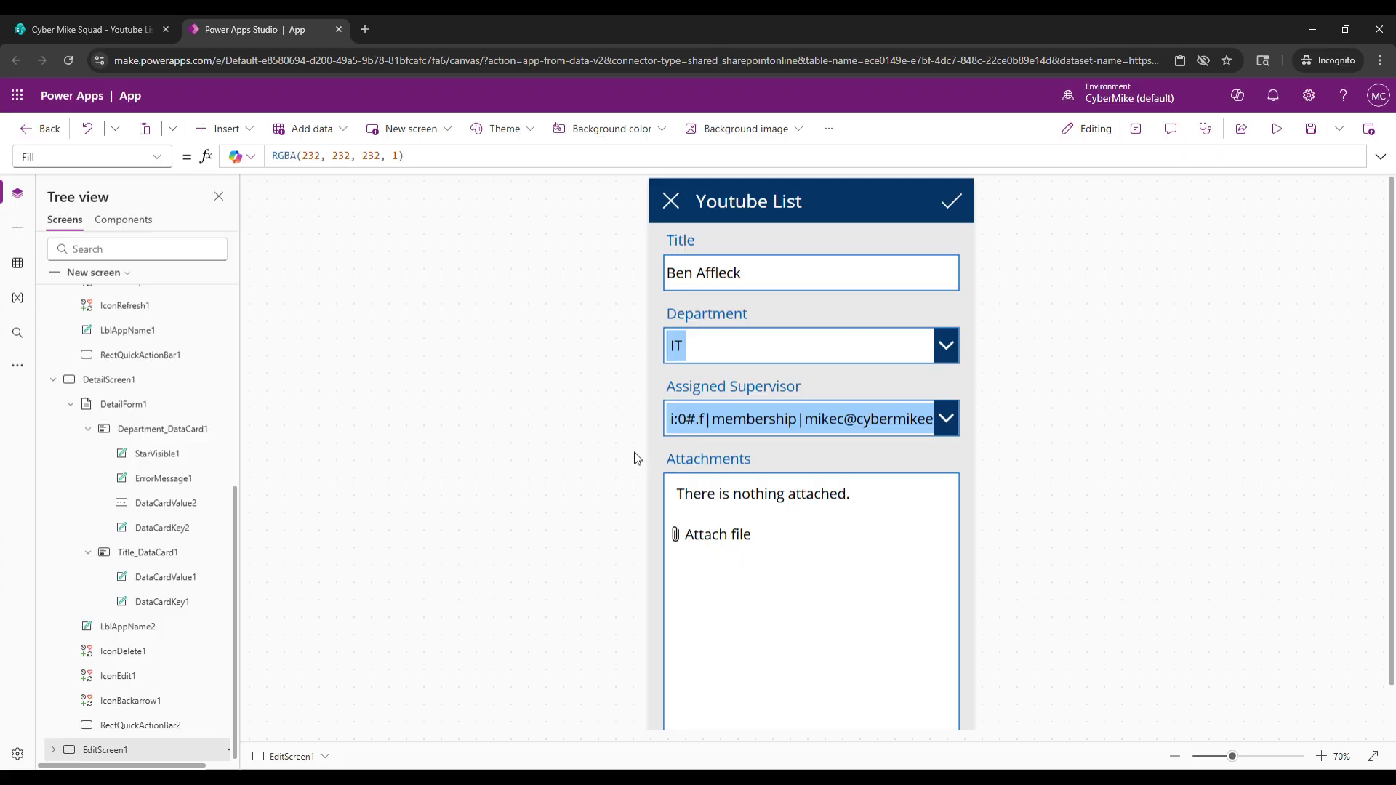
- Preview the app, leave the edit form for the browse list, and compare it with the SharePoint Youtube List
click(129, 19)
click(255, 29)
click(1278, 131)
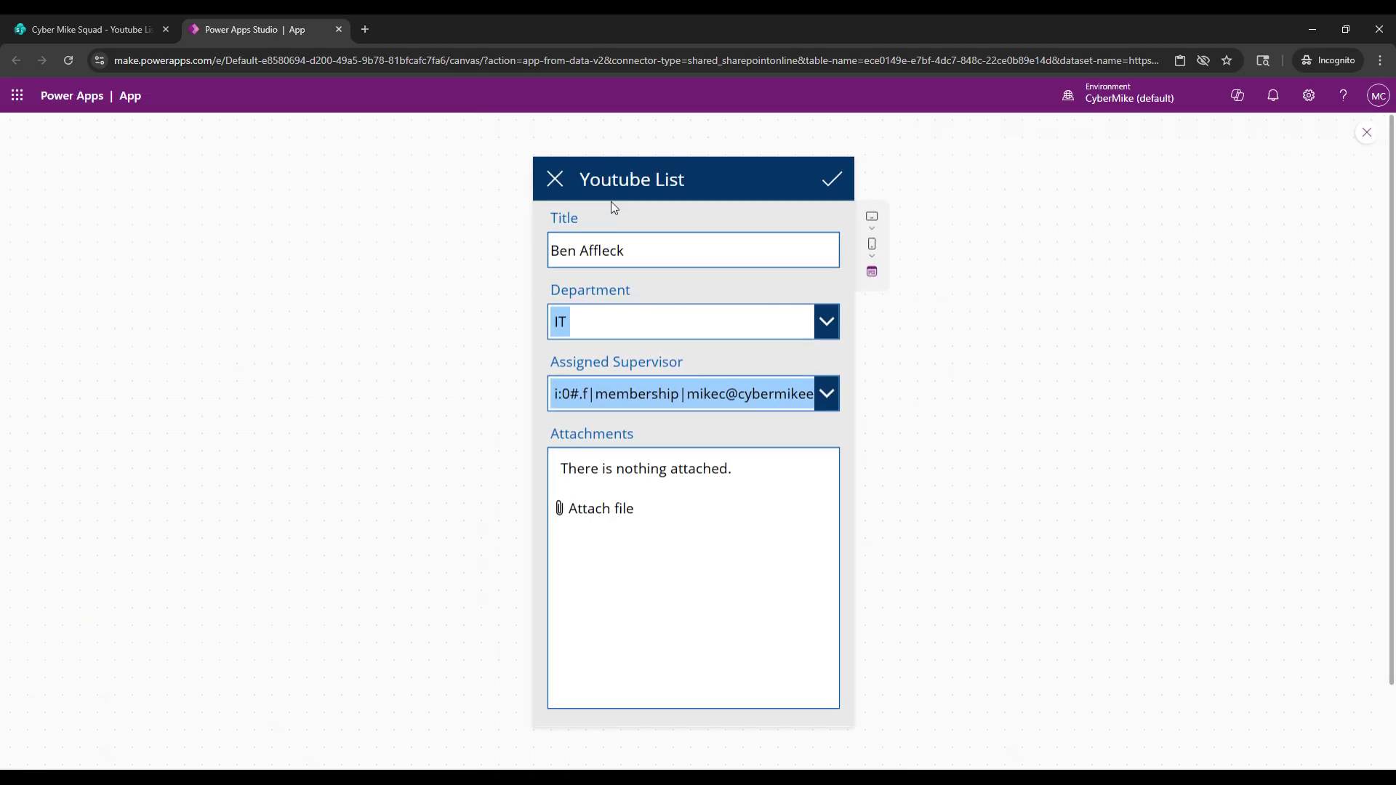
click(555, 178)
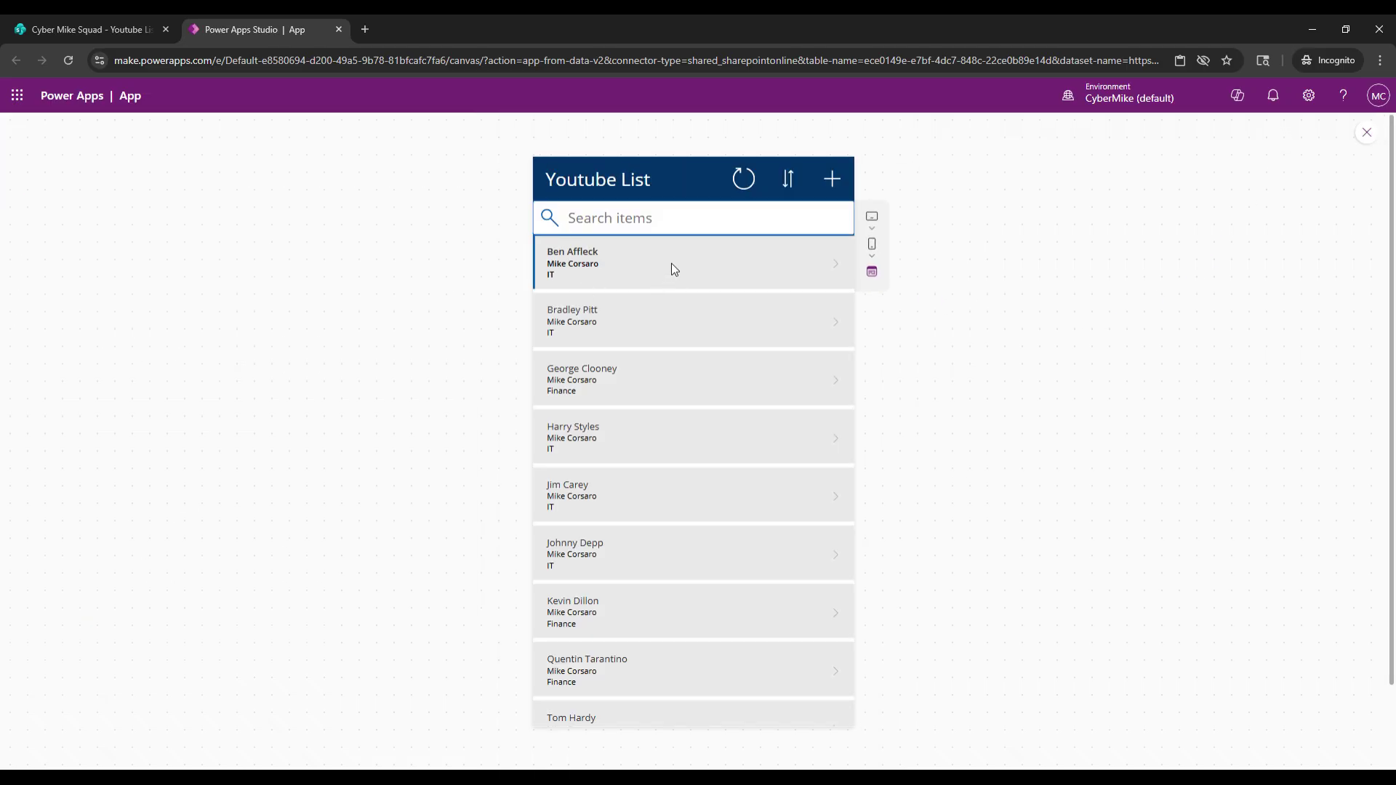
click(117, 28)
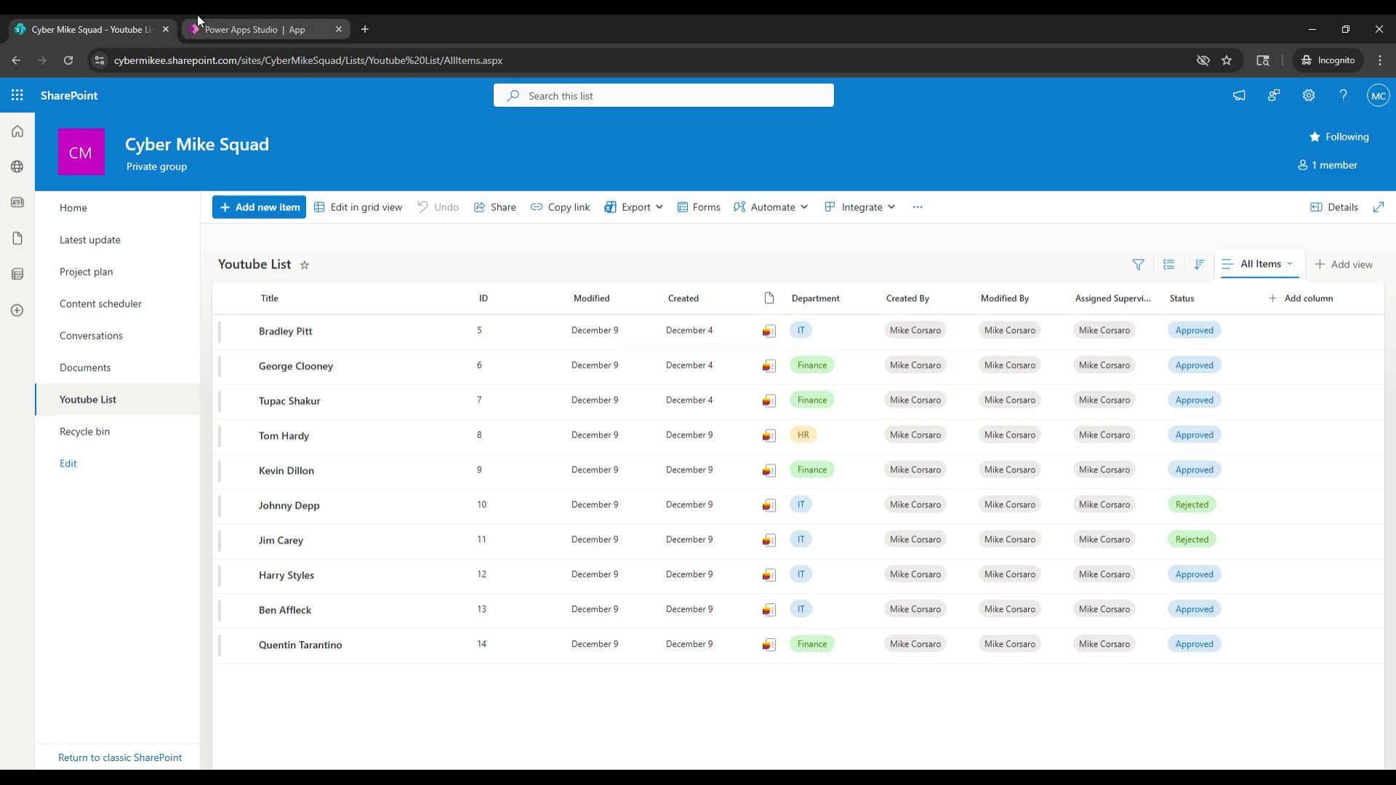
click(255, 29)
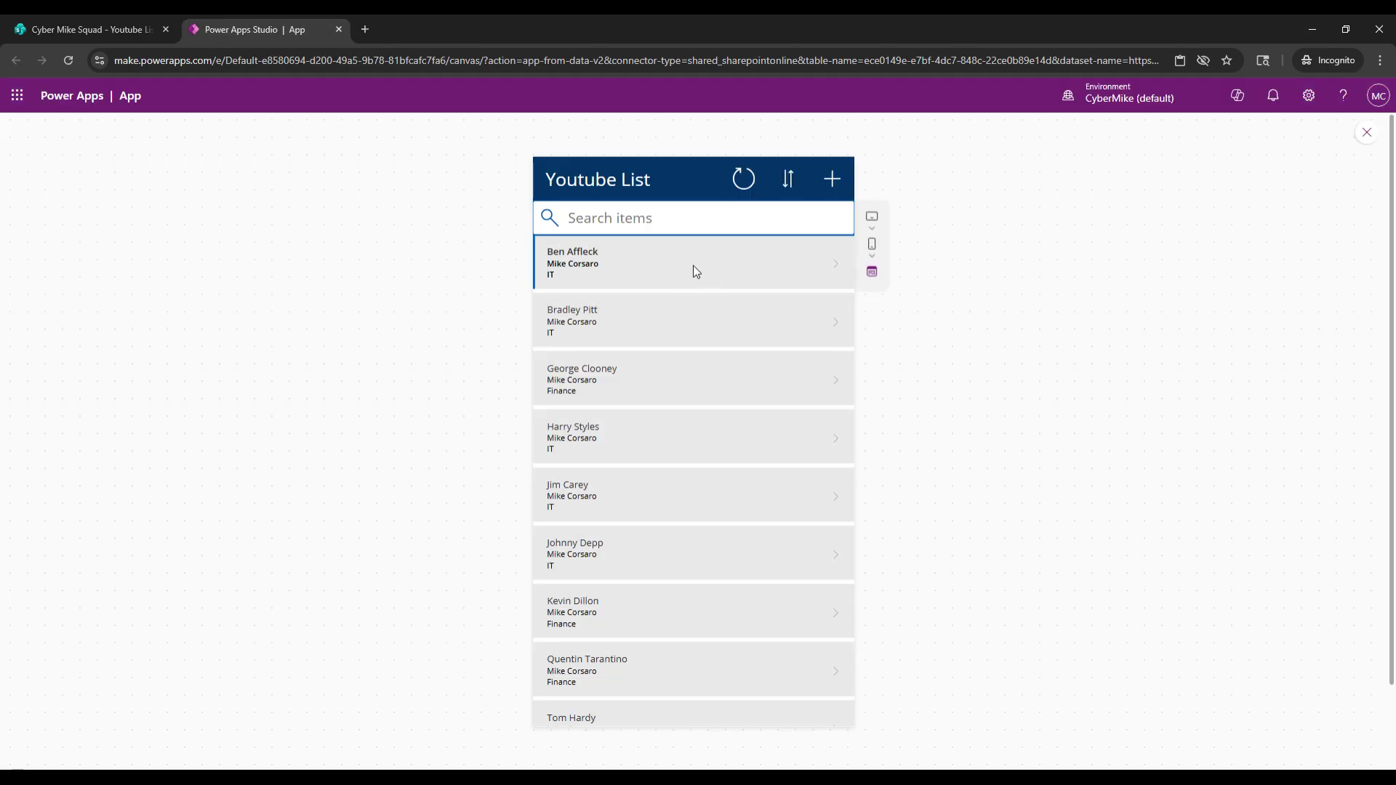
- Set the Bradley Pitt item's Assigned Supervisor to George Clooney, save the item, and return to the browse list
click(669, 316)
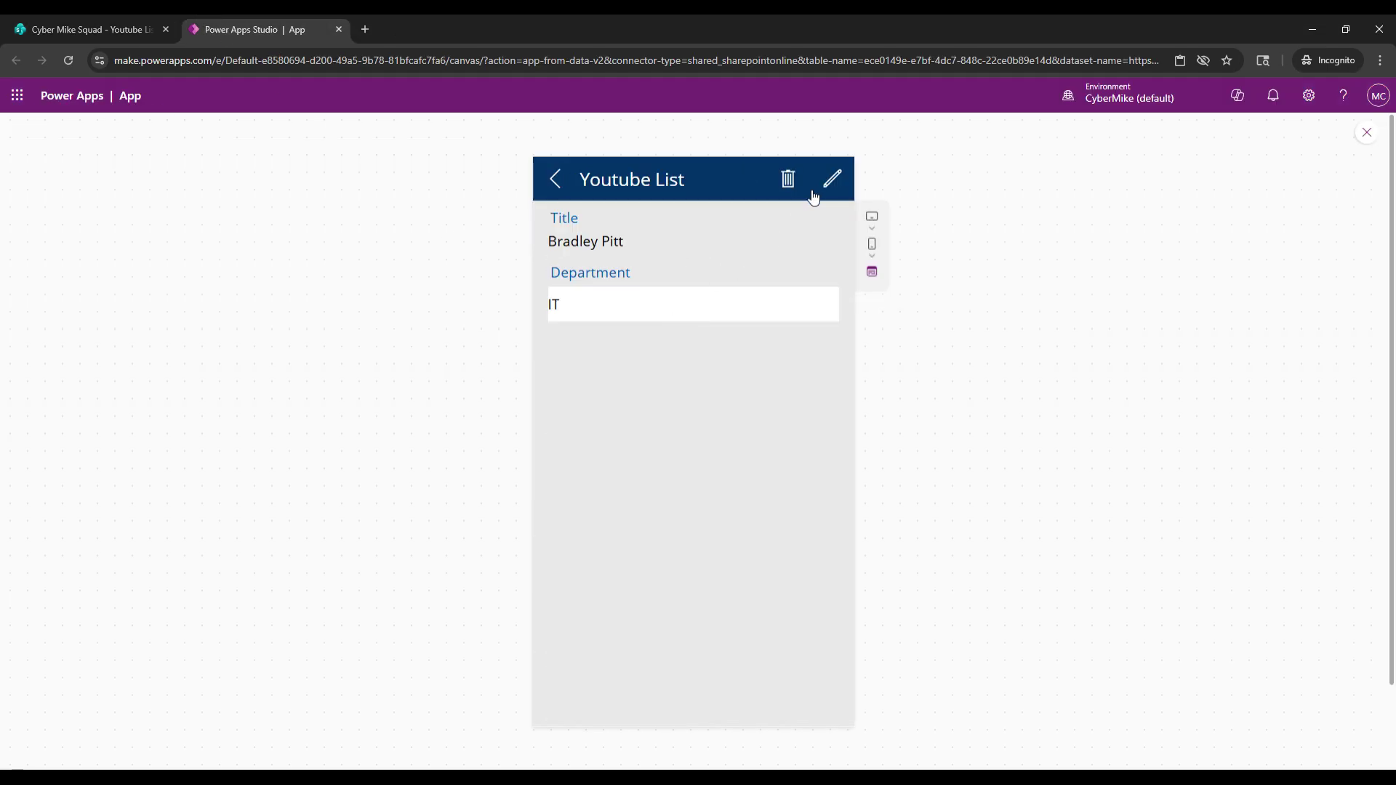
click(829, 184)
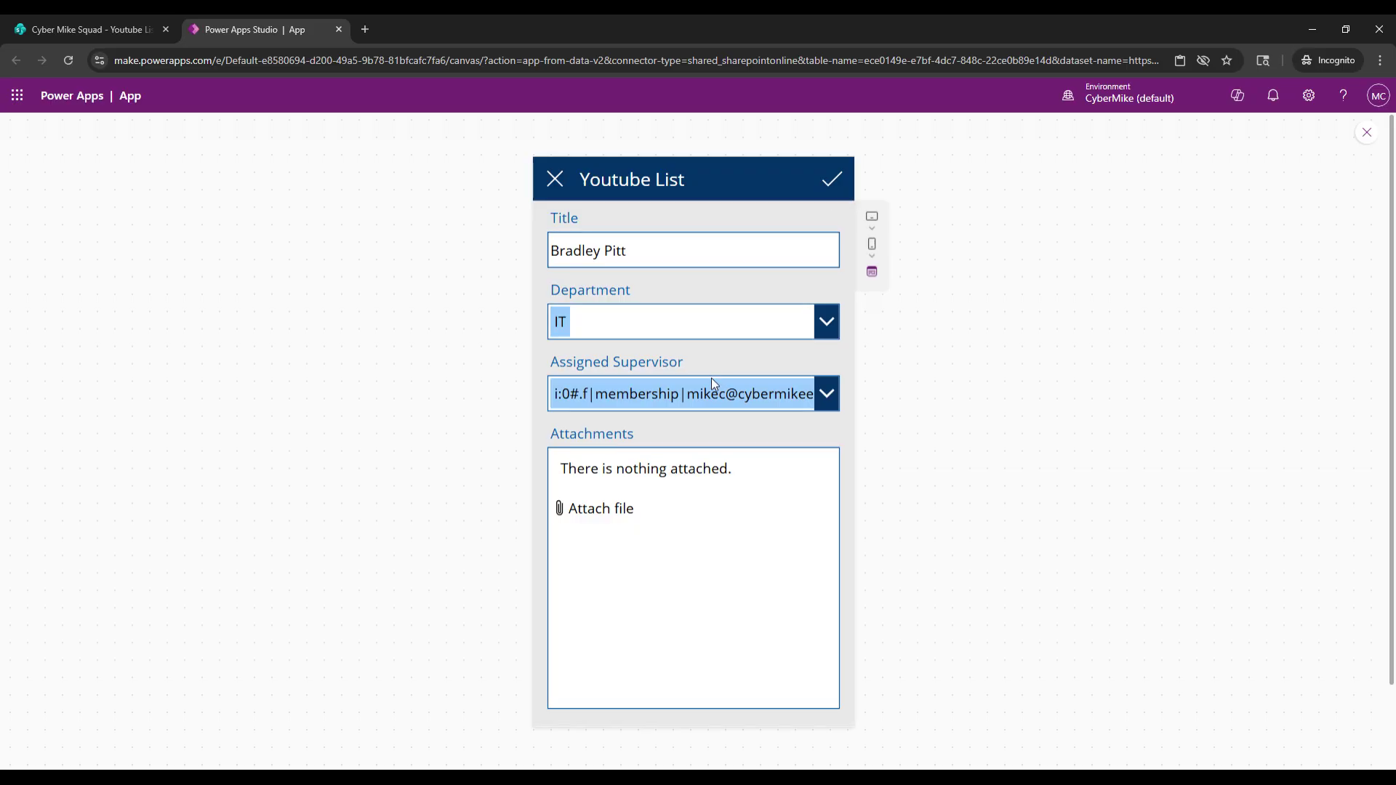
click(823, 393)
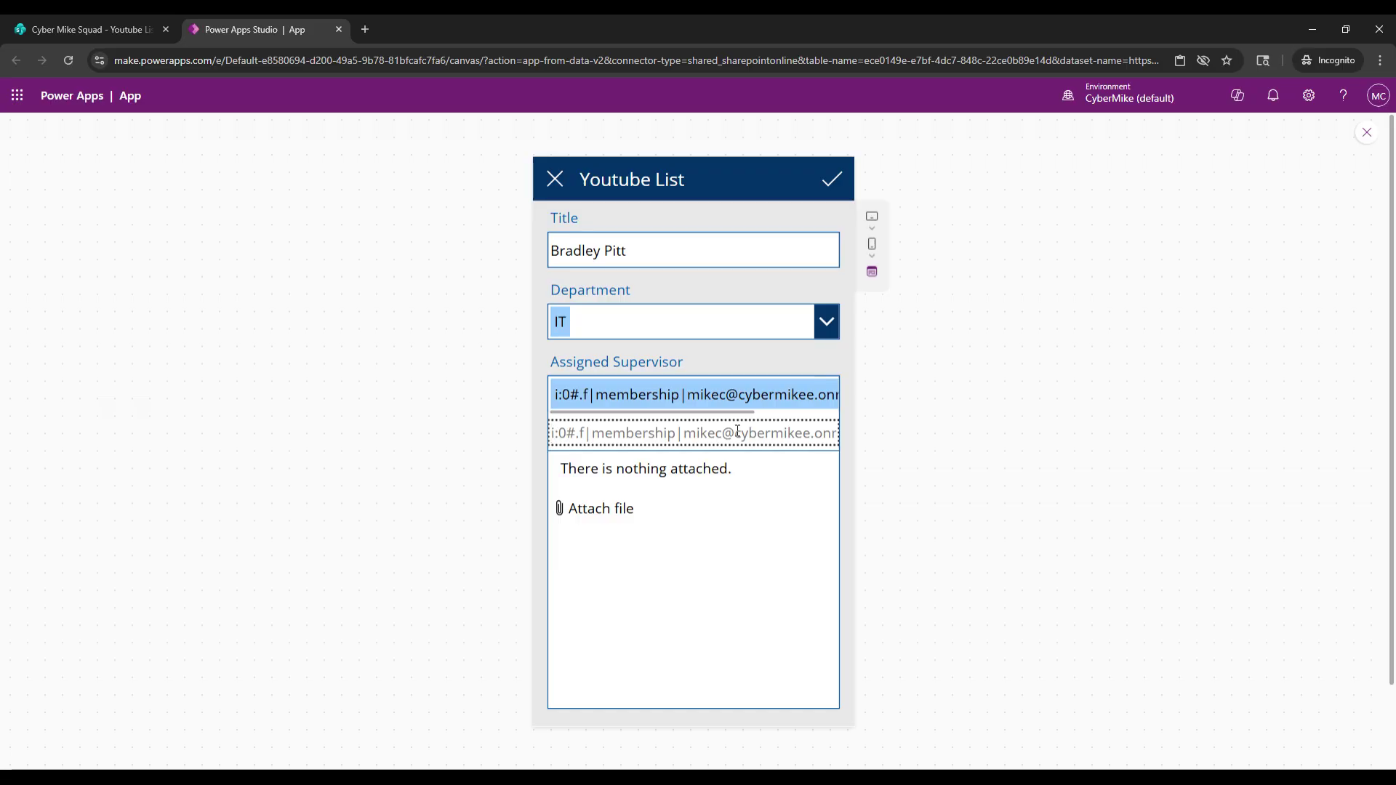
text(George Clooney)
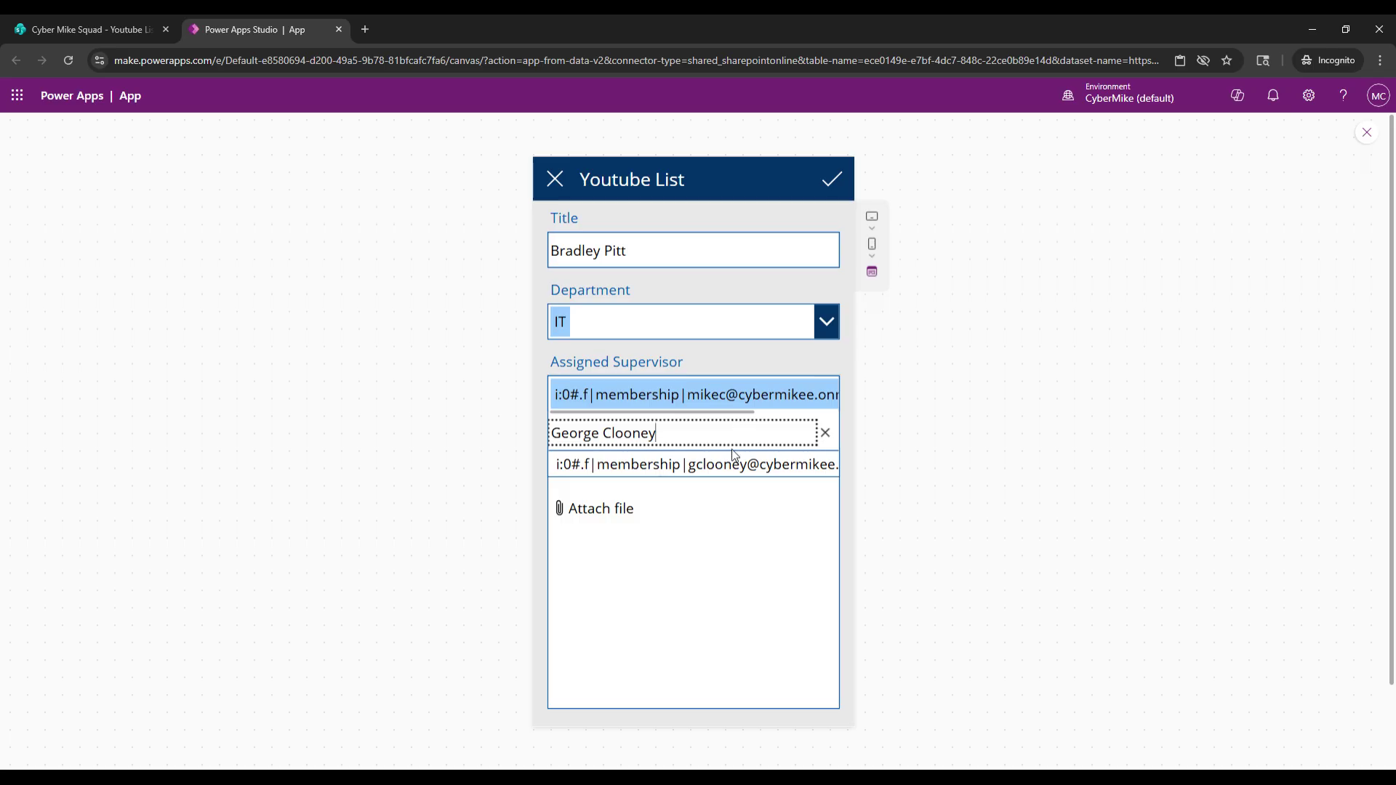
click(736, 464)
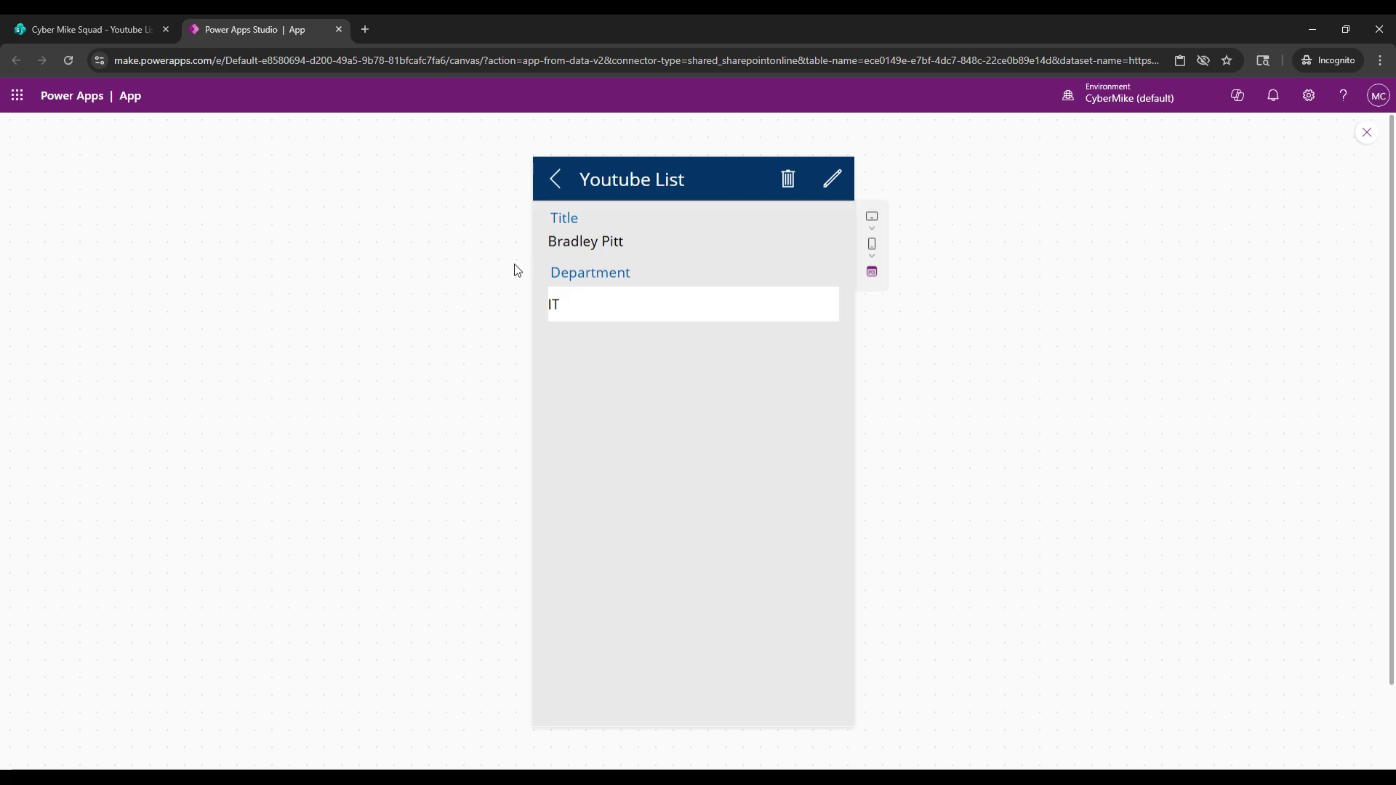
click(555, 178)
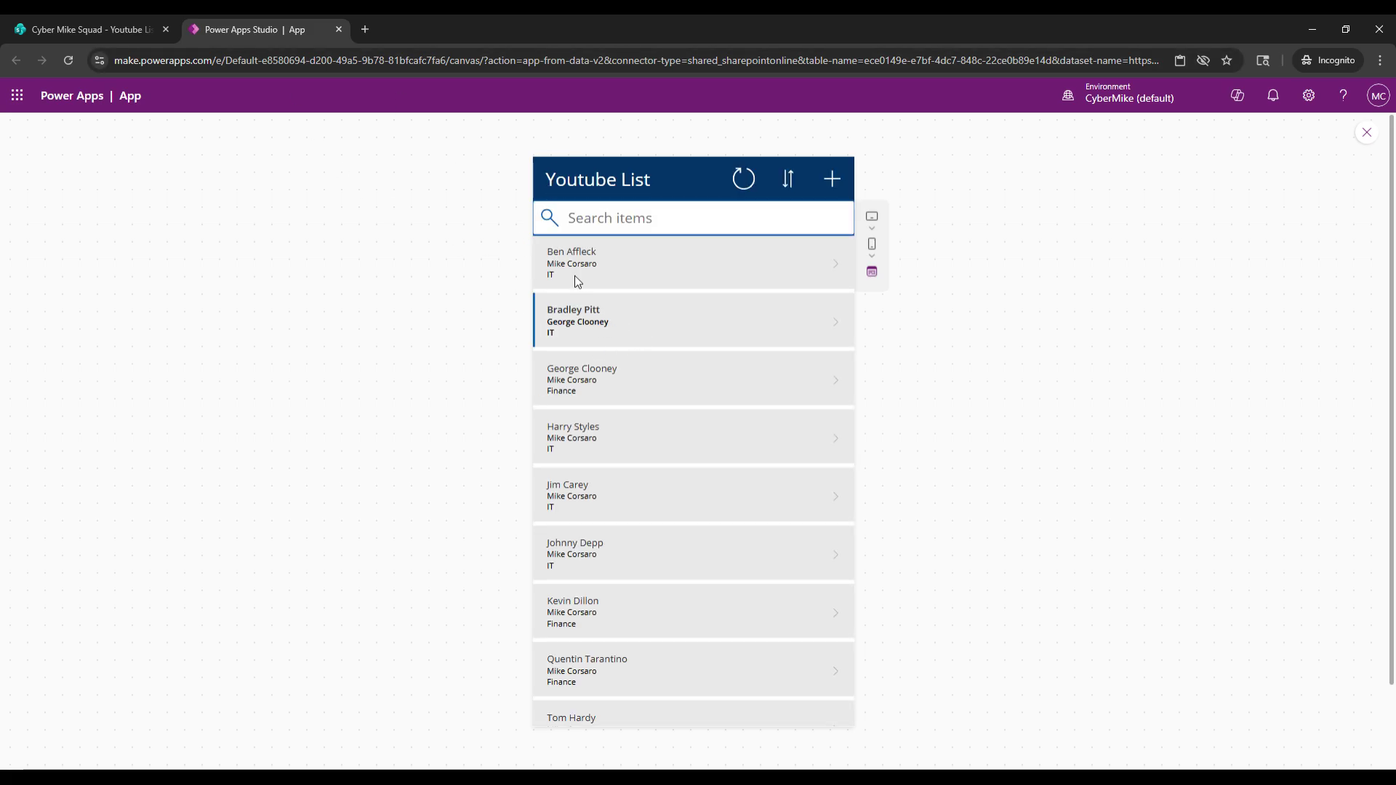
- Refresh the Youtube List in SharePoint to check the item's assigned supervisor, and return to Power Apps Studio
click(90, 29)
click(67, 60)
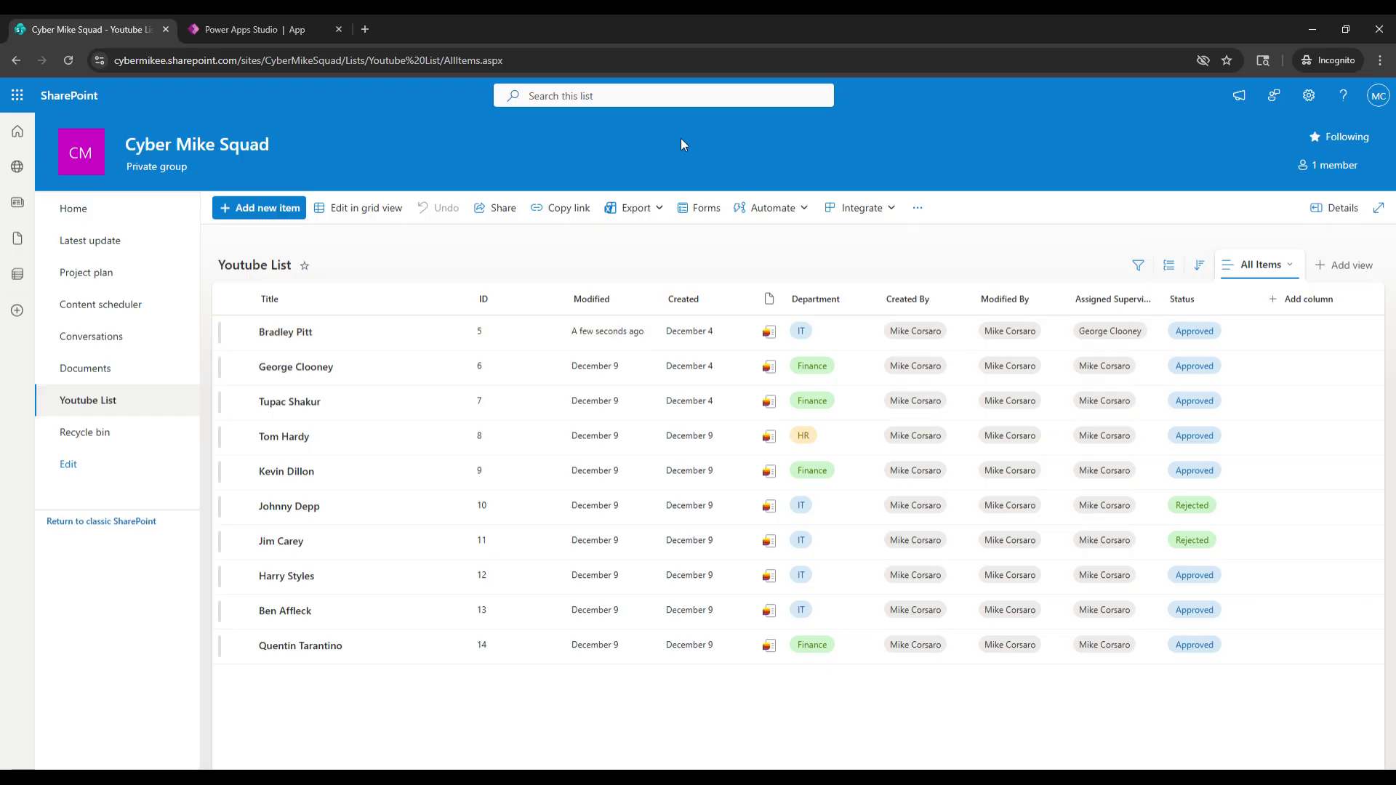
click(214, 19)
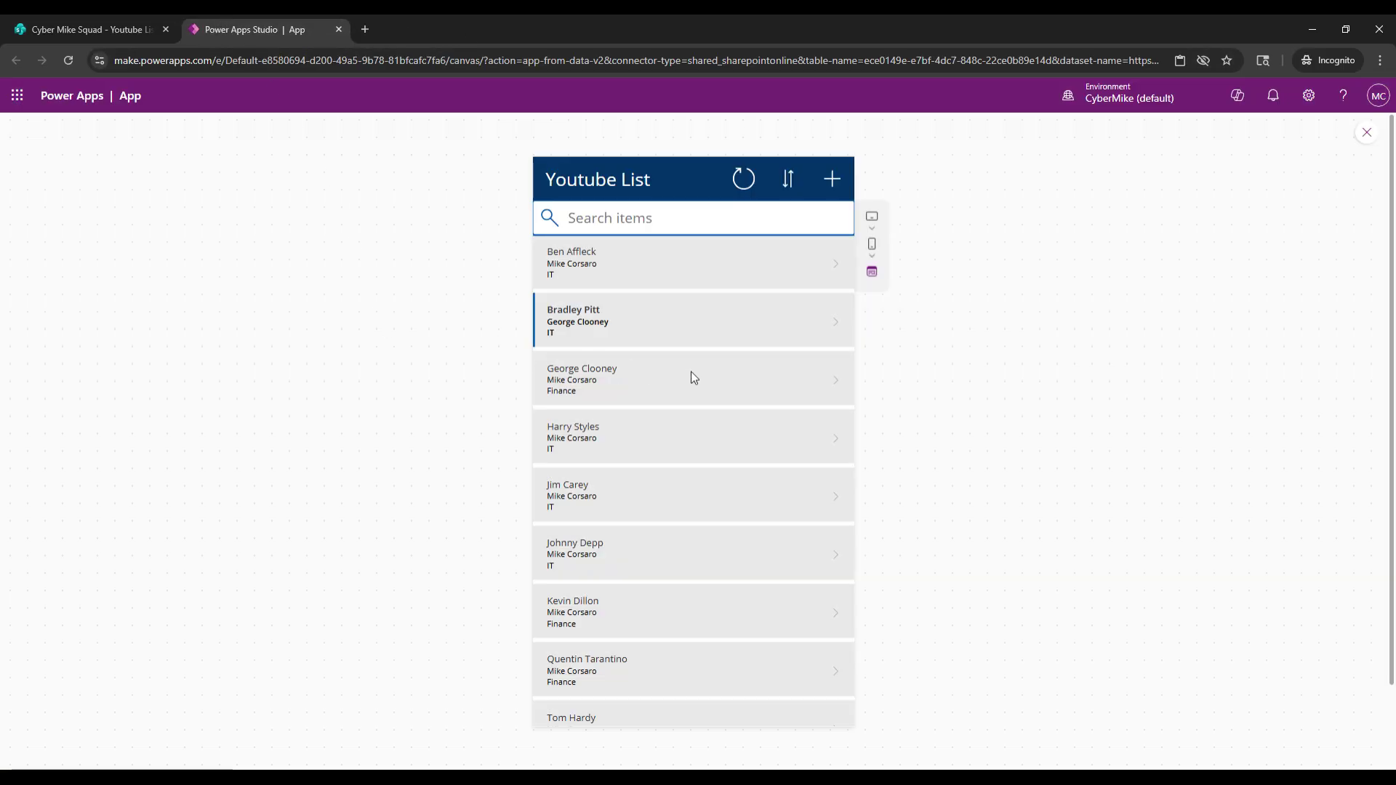
- Exit the app preview, dismiss the canvas testing tip, and switch to the Youtube List in SharePoint
click(1368, 132)
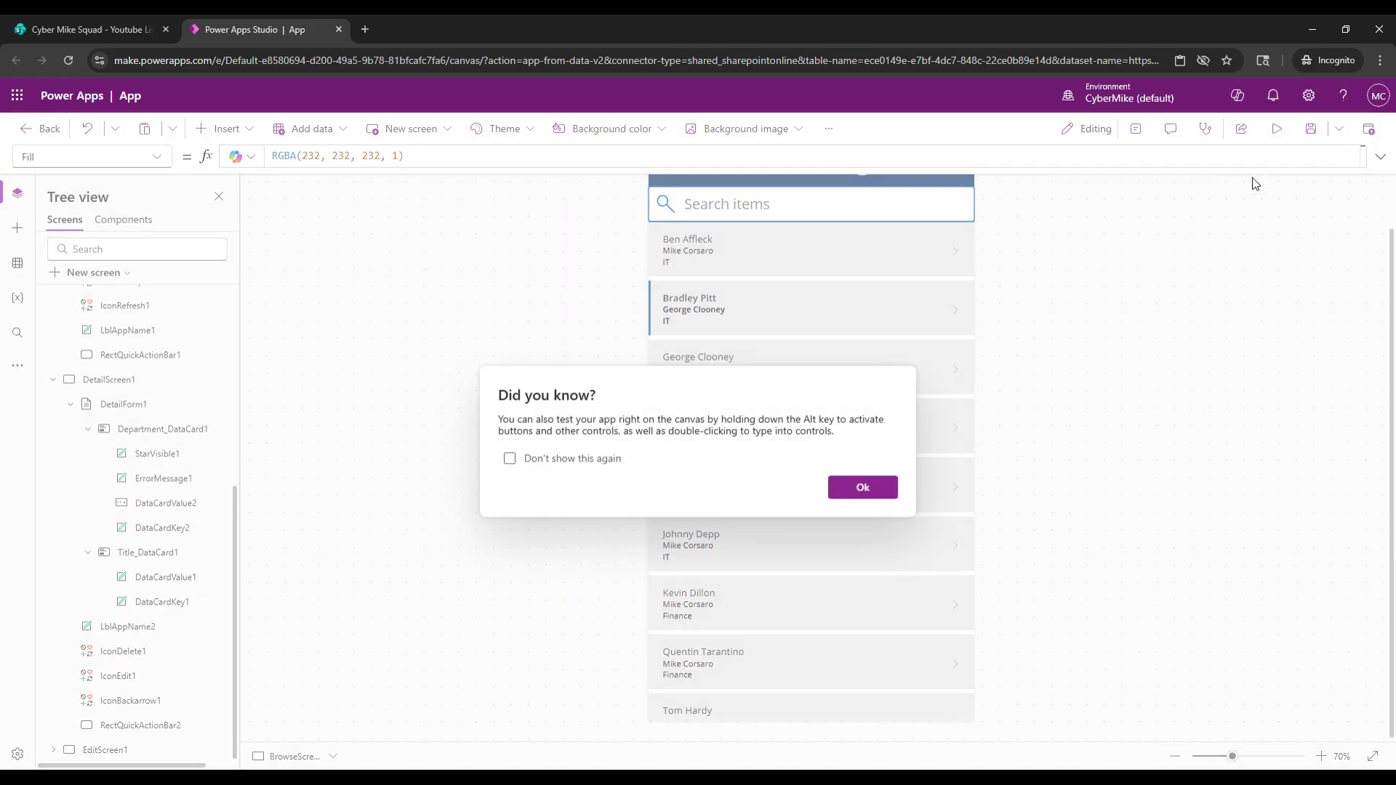
click(862, 488)
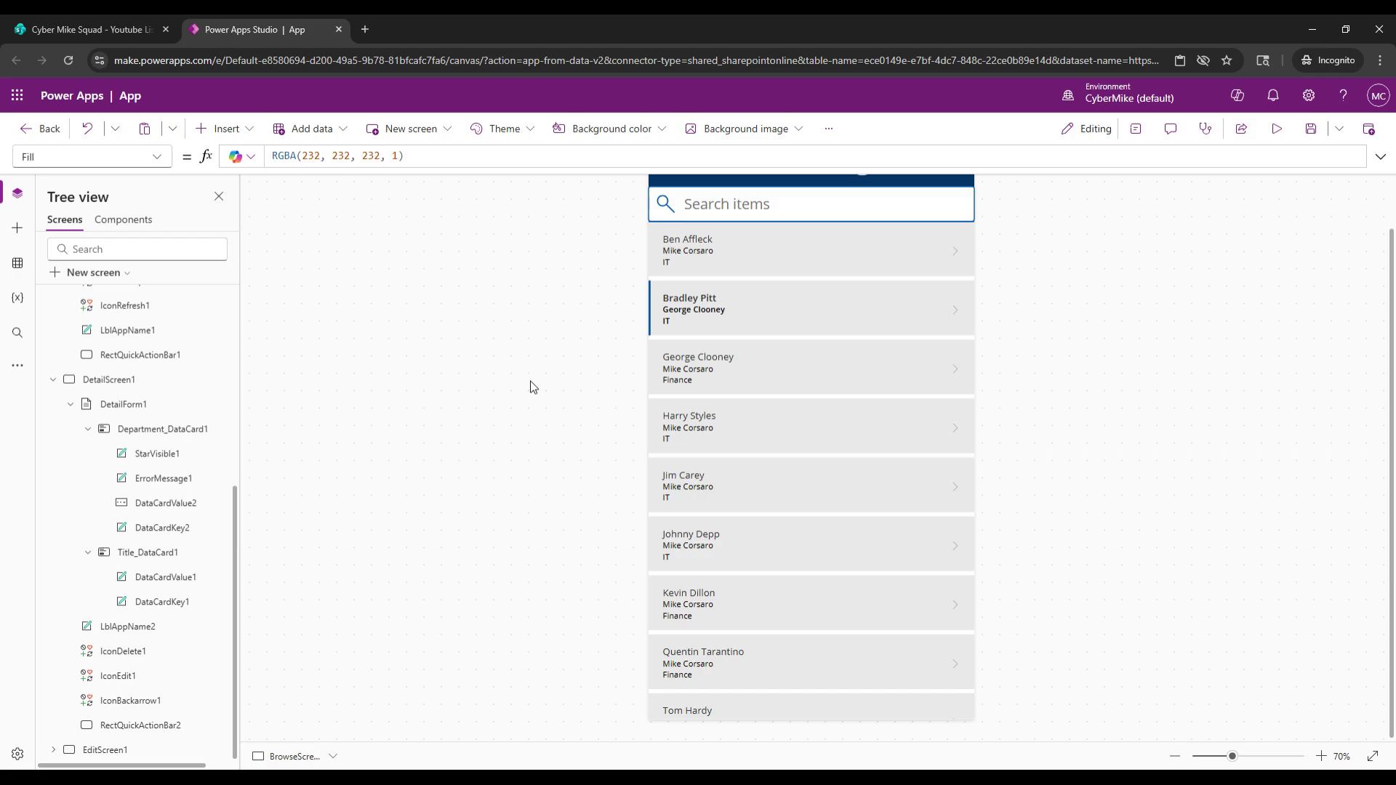
click(98, 19)
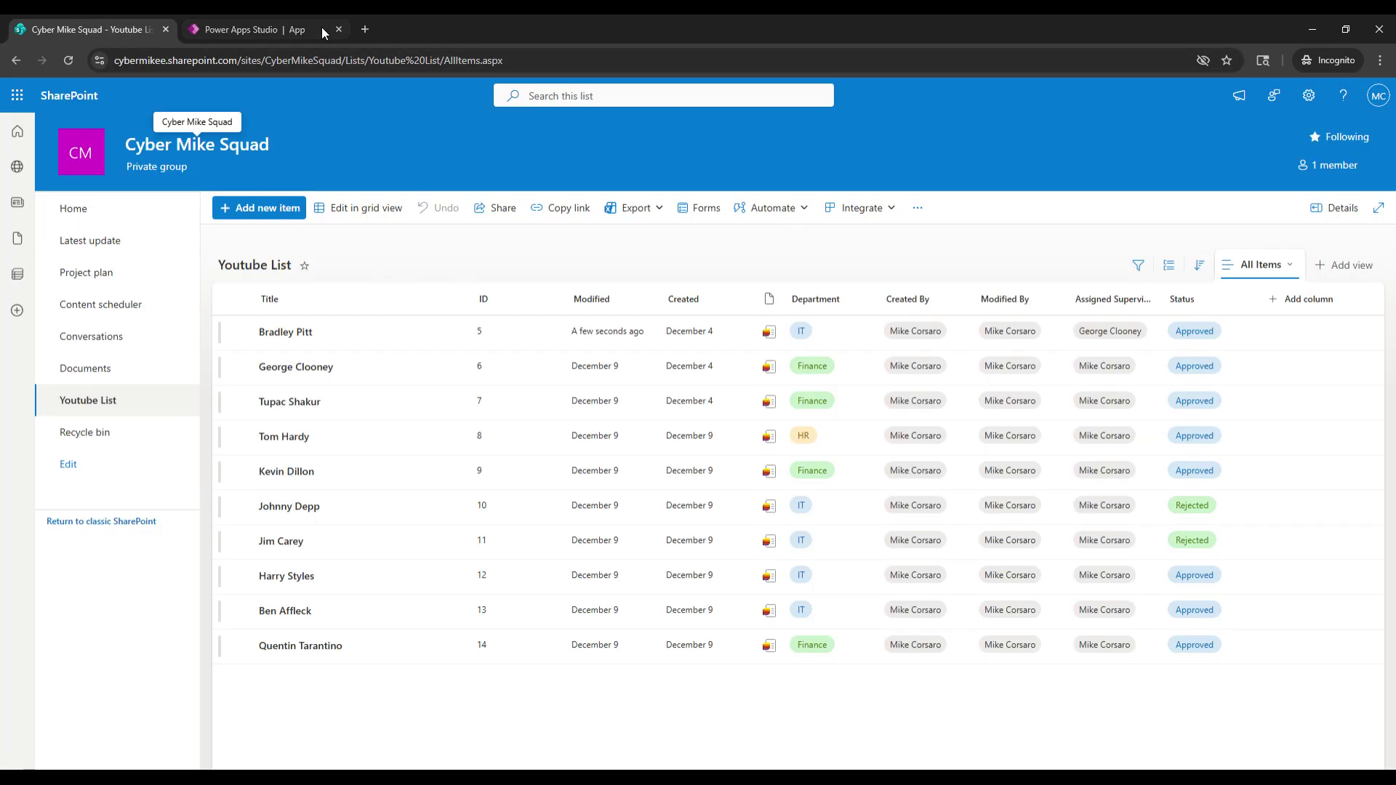